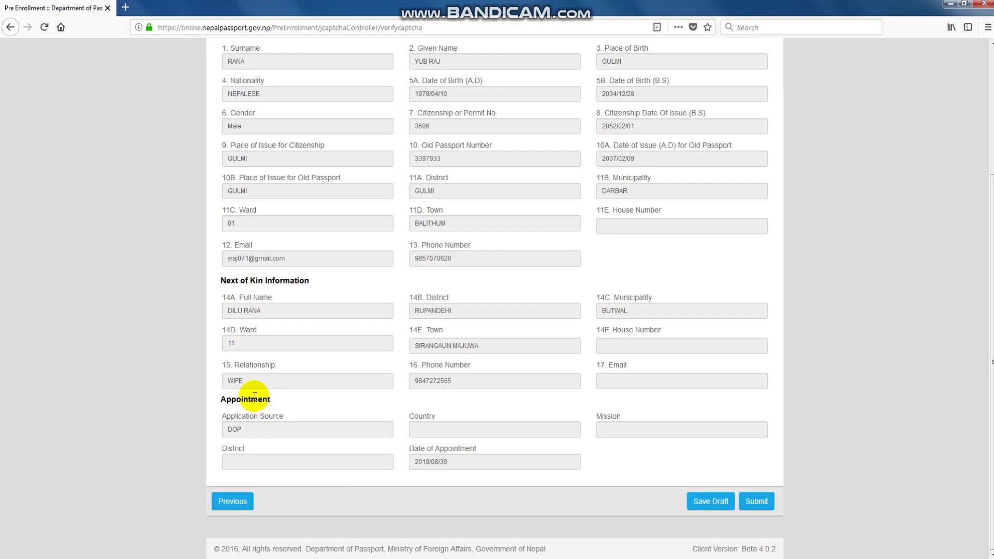
Close the browser window showing the filled form preview and refresh the desktop.
{"action": "left_click", "coordinate": [983, 3]}
{"action": "right_click", "coordinate": [306, 252]}
{"action": "left_click", "coordinate": [373, 282]}
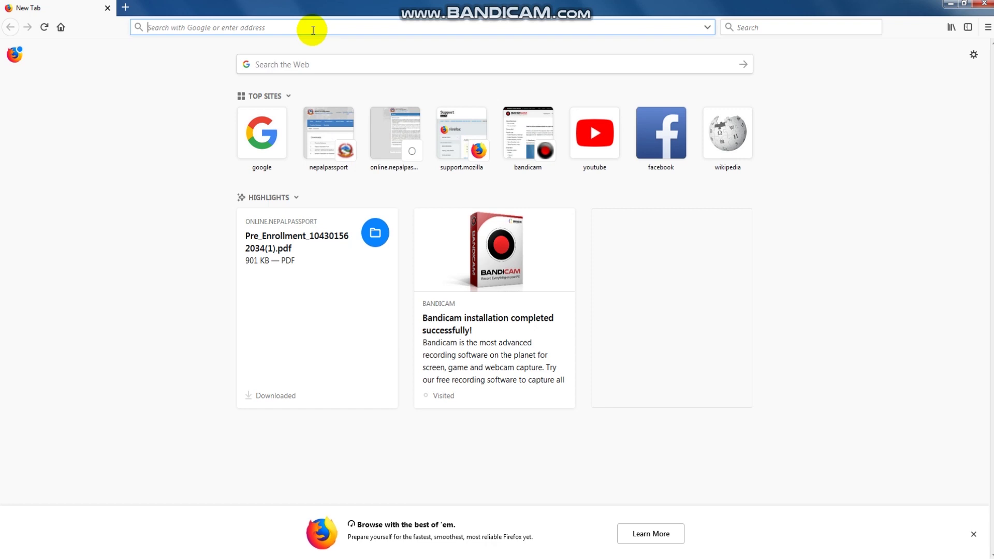
Search Google for 'nepali mrp passport application from' and open the Department Of Passports result.
{"action": "type", "text": "google.com"}
{"action": "key", "text": "Return"}
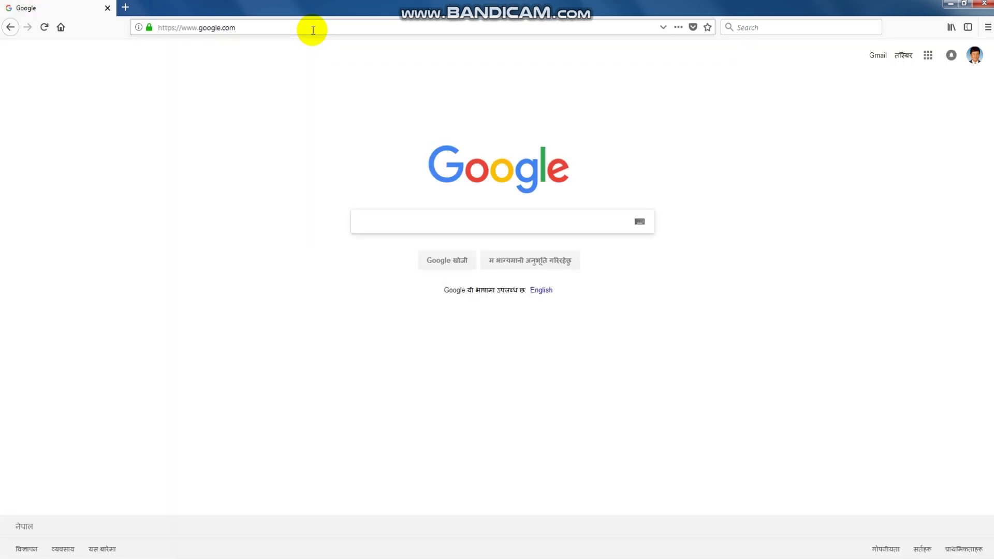
{"action": "type", "text": "n"}
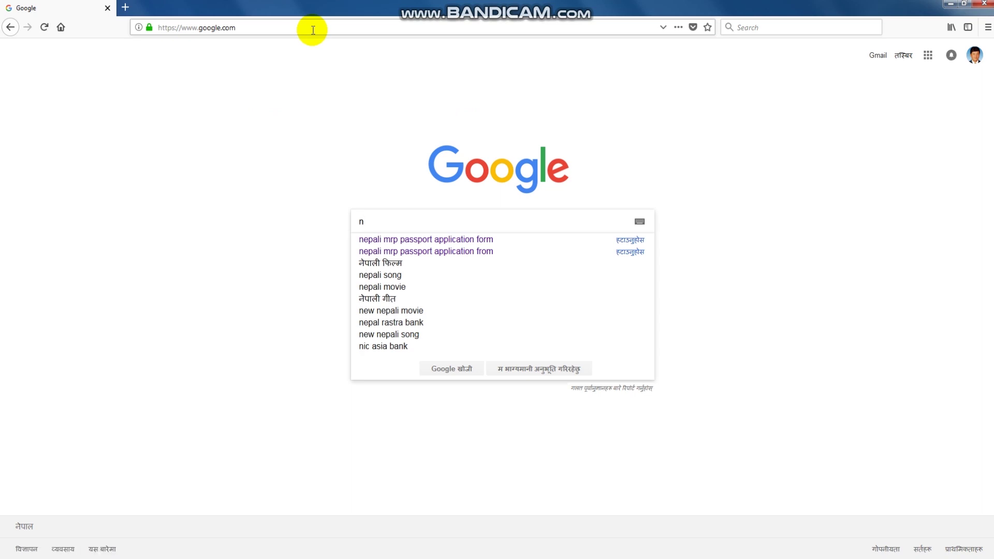
{"action": "type", "text": "epali"}
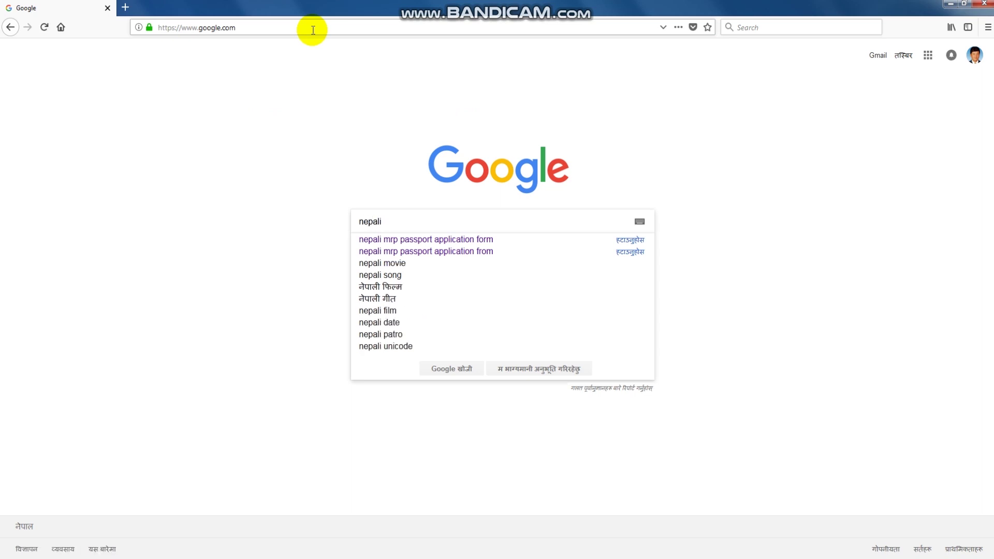
{"action": "type", "text": " mrp pass"}
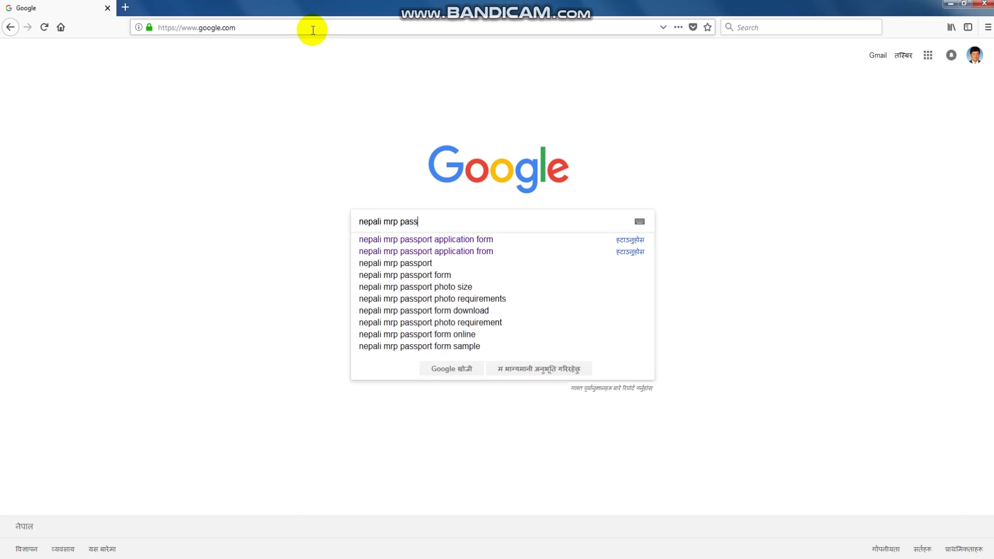
{"action": "type", "text": "port app"}
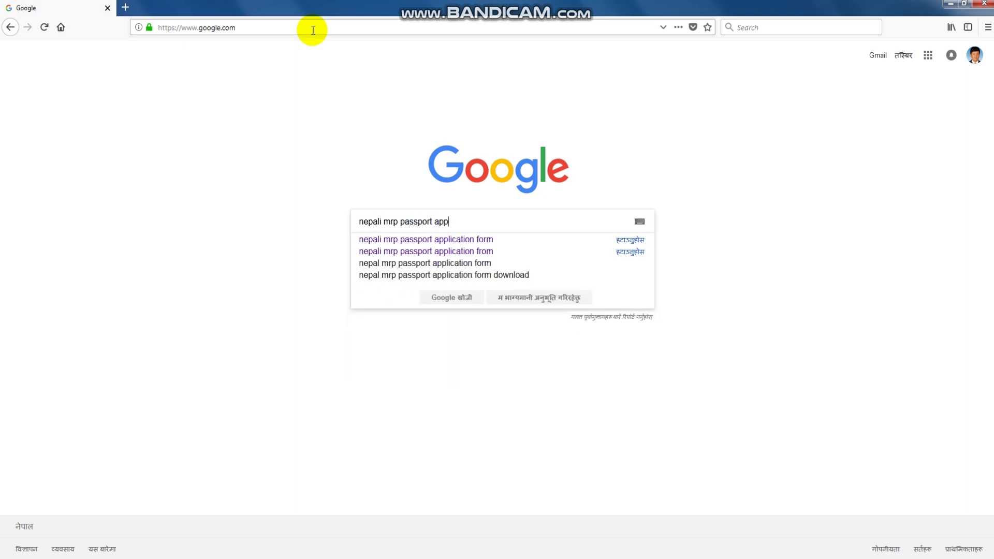
{"action": "type", "text": "lication from"}
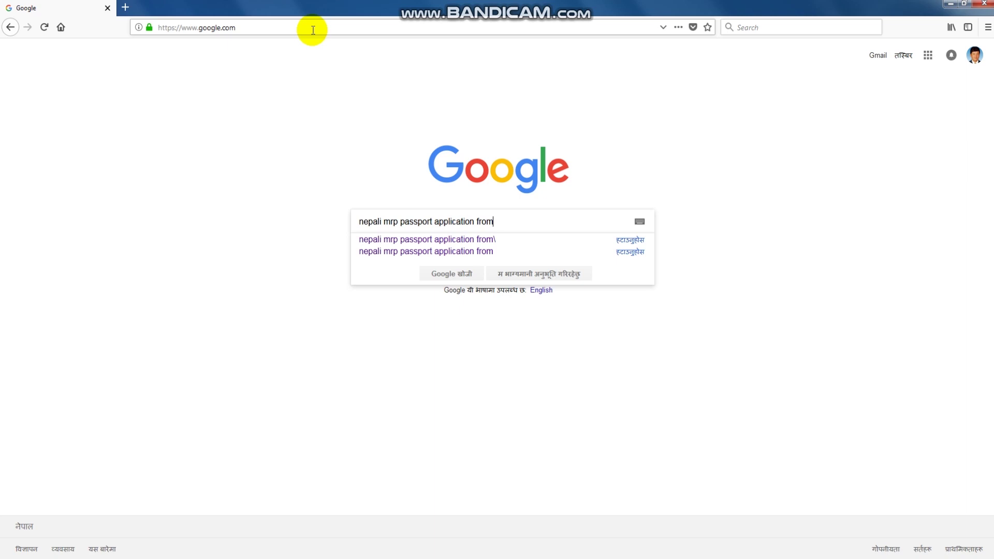
{"action": "key", "text": "Return"}
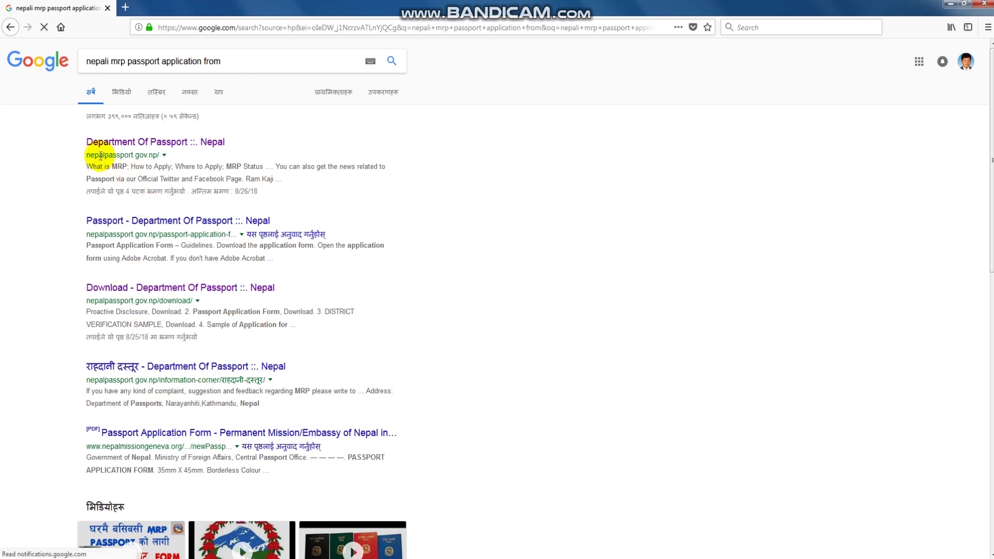
{"action": "left_click", "coordinate": [162, 143]}
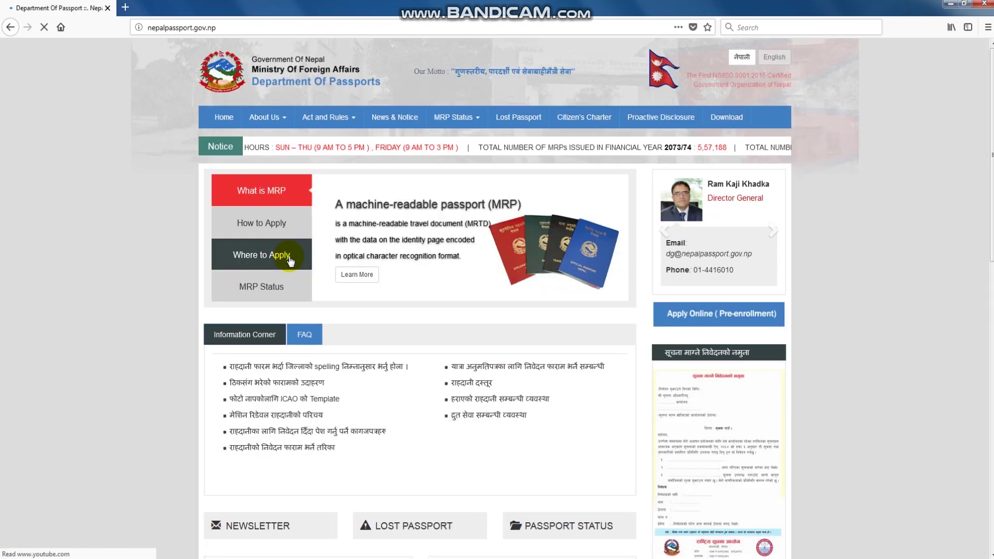
Reach the online pre-enrollment page, acknowledge the terms and conditions, and proceed to the captcha.
{"action": "left_click", "coordinate": [698, 316]}
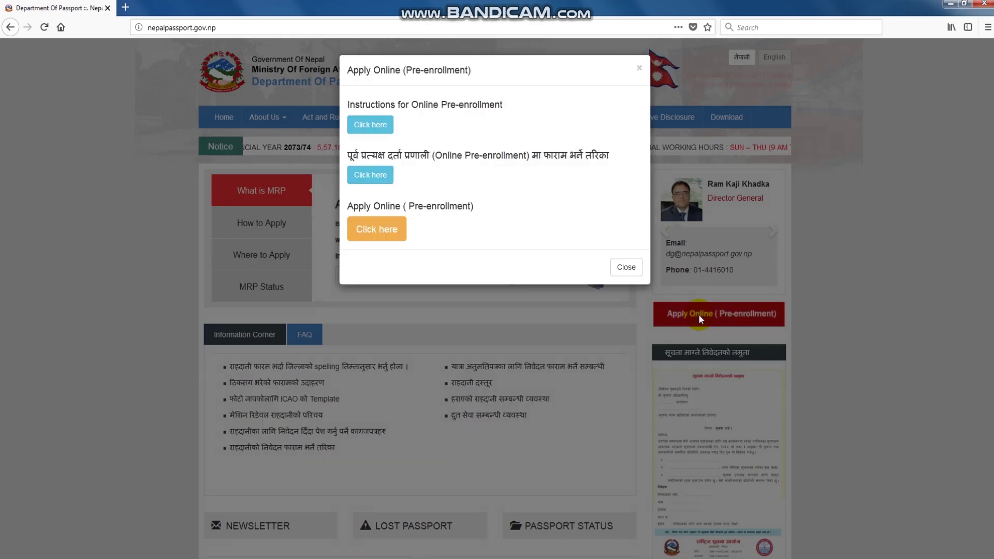
{"action": "left_click", "coordinate": [372, 233]}
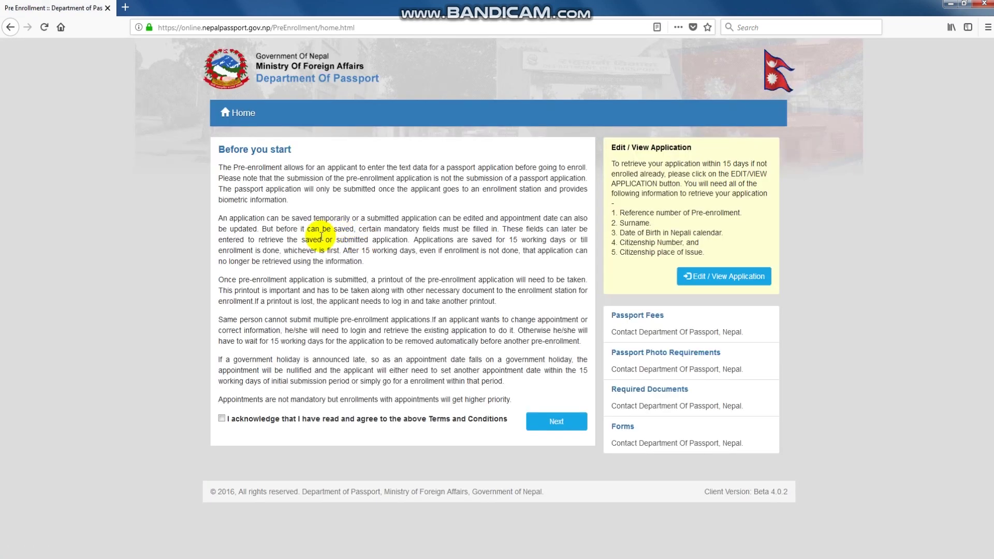
{"action": "left_click", "coordinate": [222, 419]}
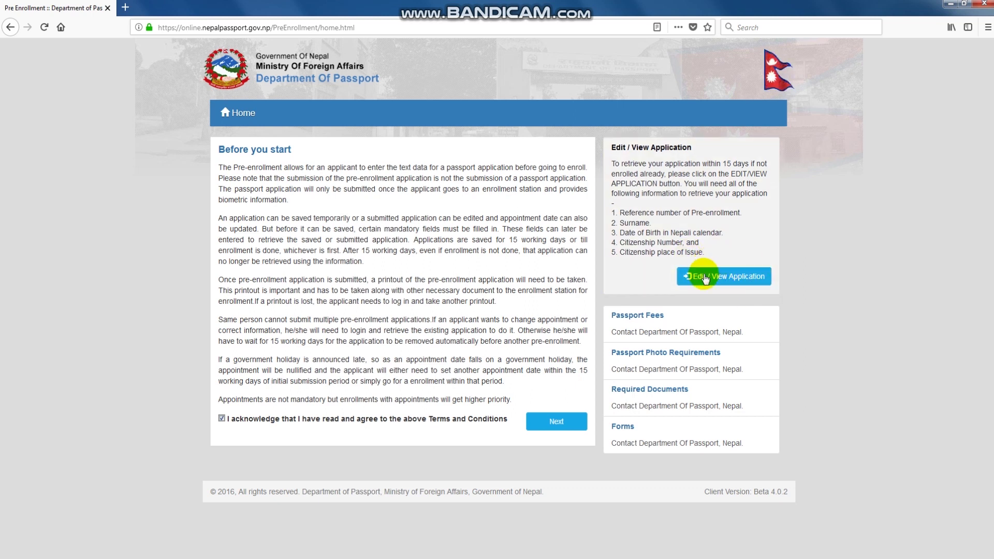
{"action": "left_click", "coordinate": [723, 276]}
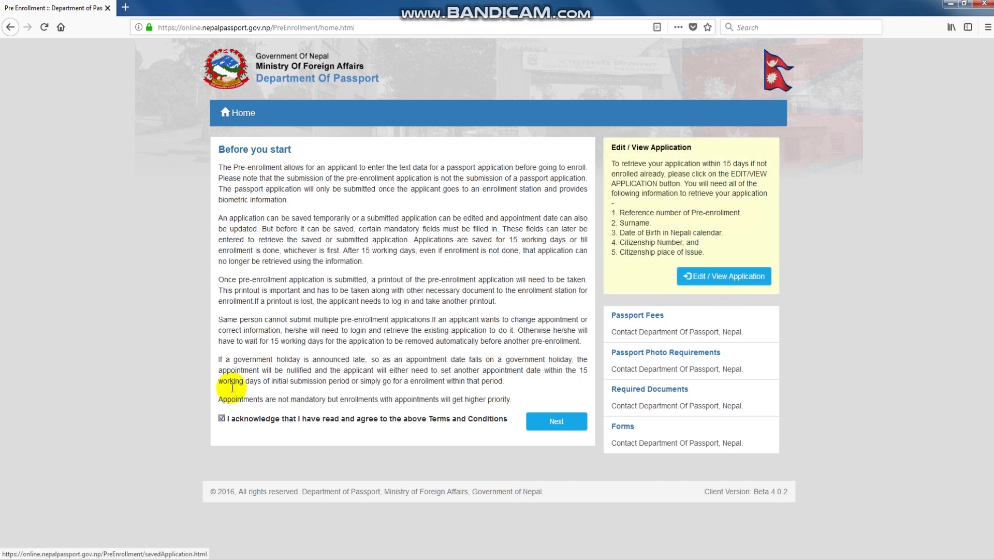
{"action": "left_click", "coordinate": [557, 424]}
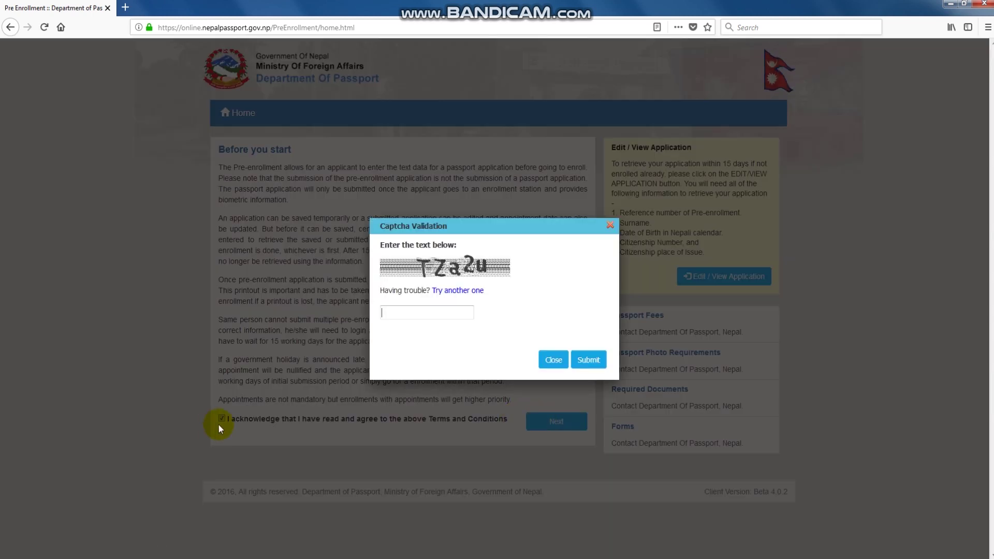
Enter the displayed captcha characters and submit them.
{"action": "left_click", "coordinate": [417, 312]}
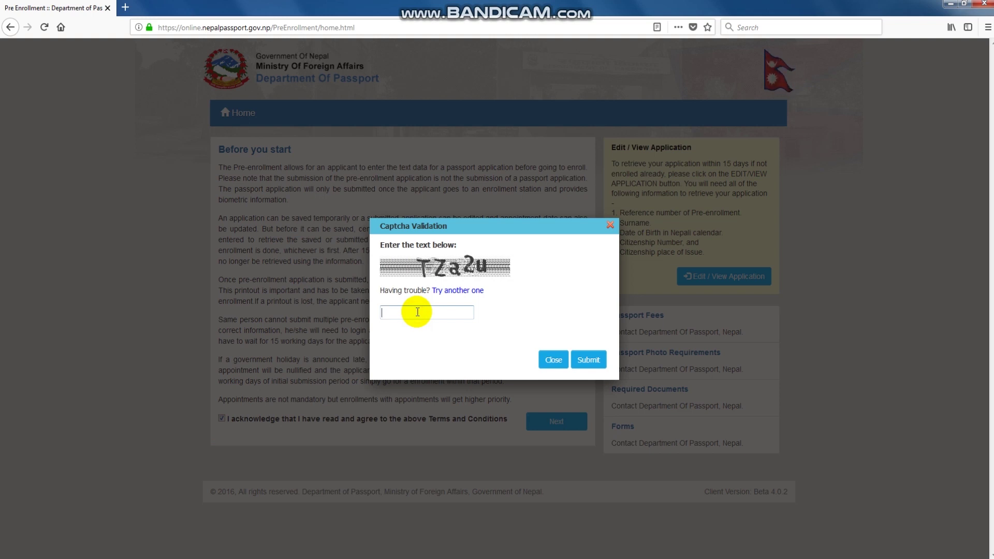
{"action": "type", "text": "TZa2u"}
{"action": "key", "text": "Return"}
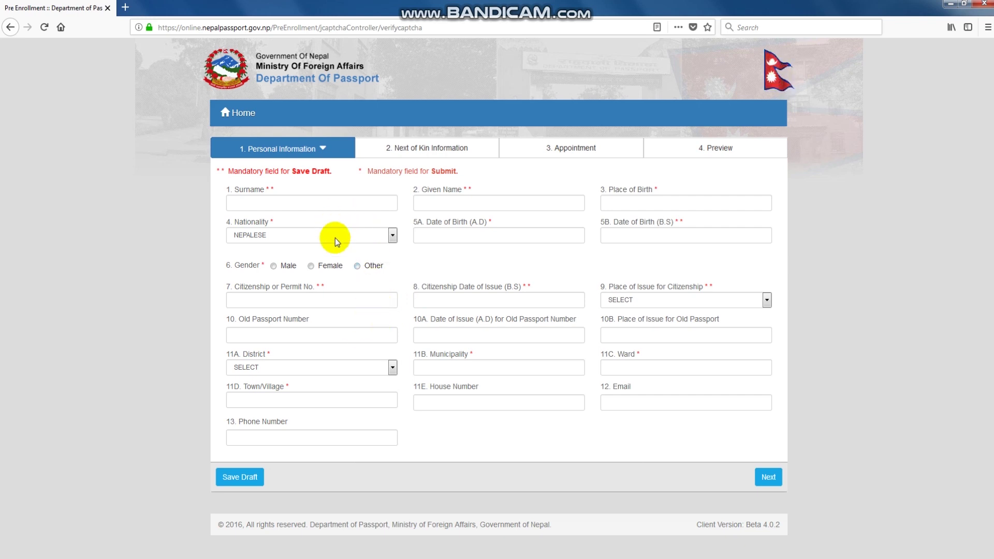
Enter the applicant's surname and given name, taking the given name from a saved entry.
{"action": "left_click", "coordinate": [259, 203]}
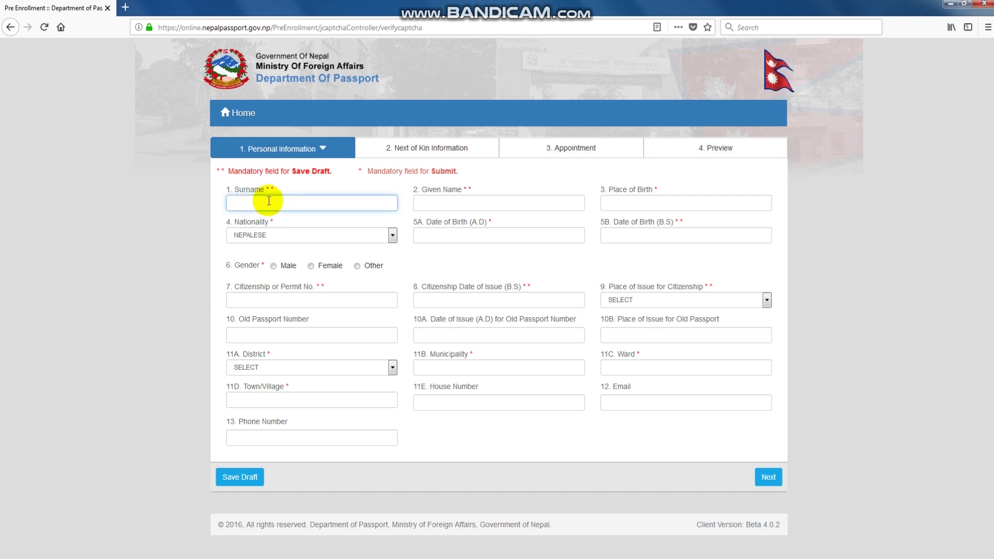
{"action": "type", "text": "RANA"}
{"action": "left_click", "coordinate": [240, 215]}
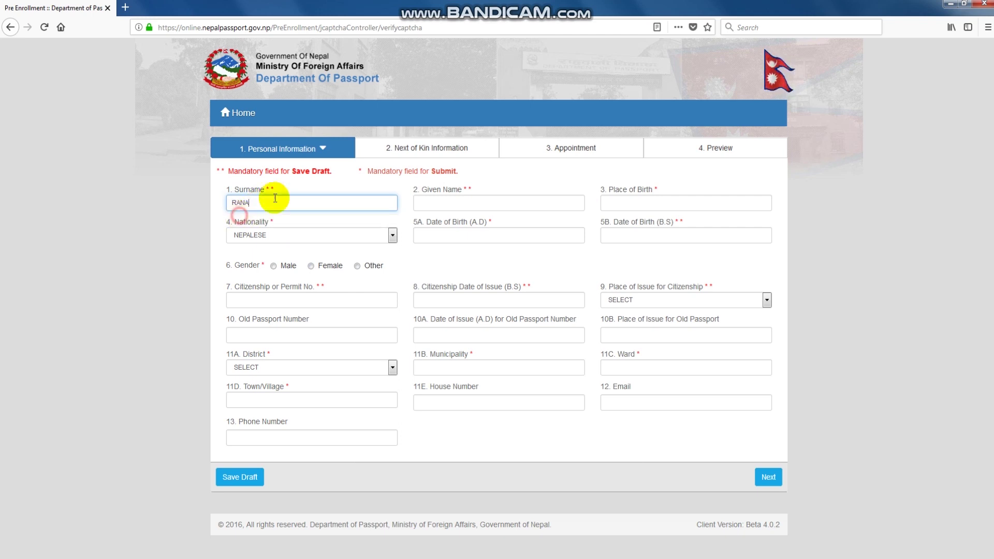
{"action": "left_click", "coordinate": [461, 202]}
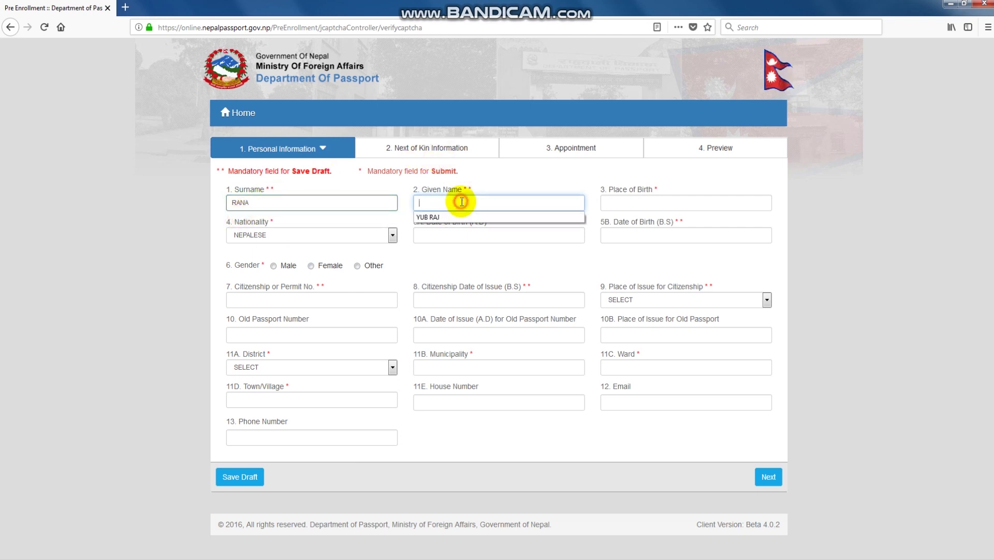
{"action": "left_click", "coordinate": [434, 216]}
Set the place of birth to GULMI from the saved suggestions.
{"action": "left_click", "coordinate": [682, 204]}
{"action": "left_click", "coordinate": [682, 205]}
{"action": "left_click", "coordinate": [682, 204]}
{"action": "left_click", "coordinate": [682, 204]}
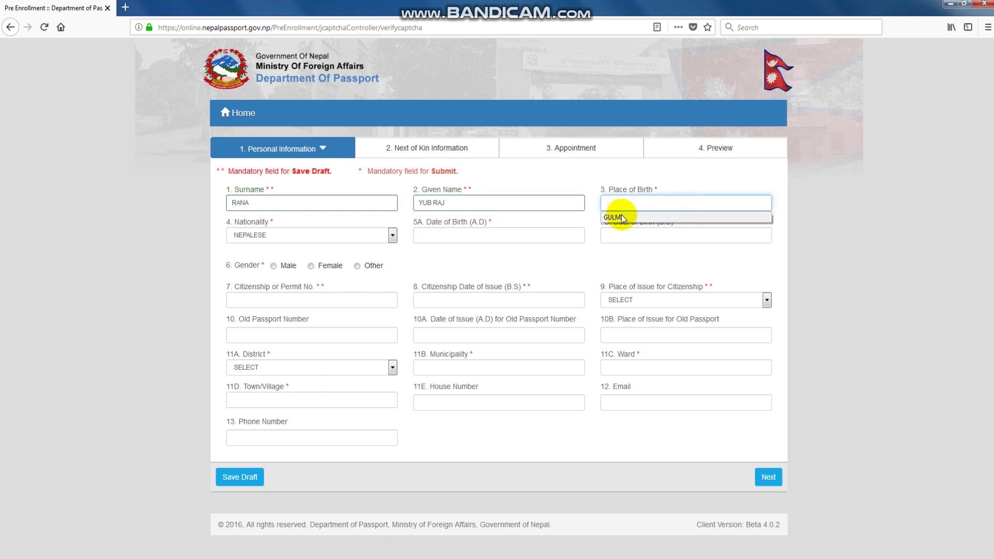
{"action": "left_click", "coordinate": [622, 218]}
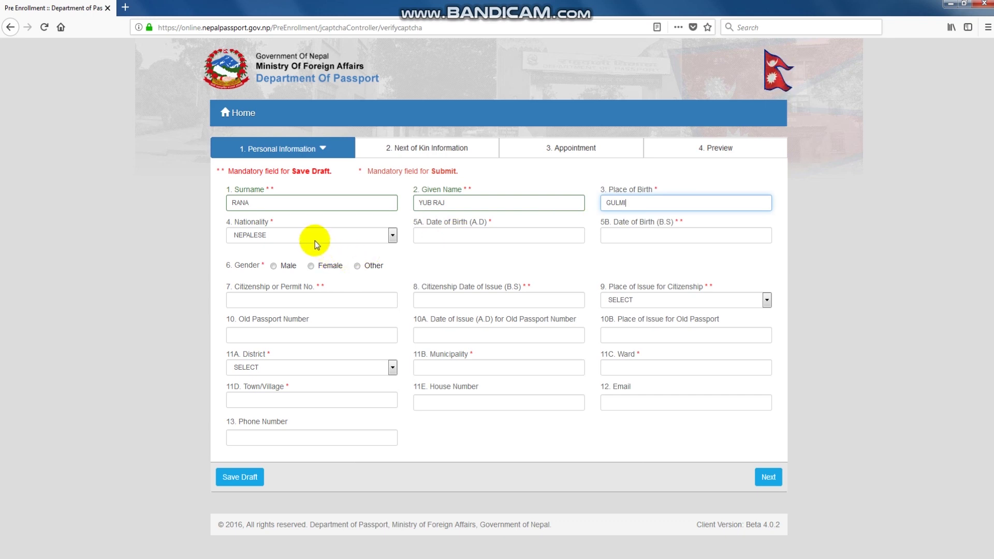
{"action": "left_click", "coordinate": [479, 236]}
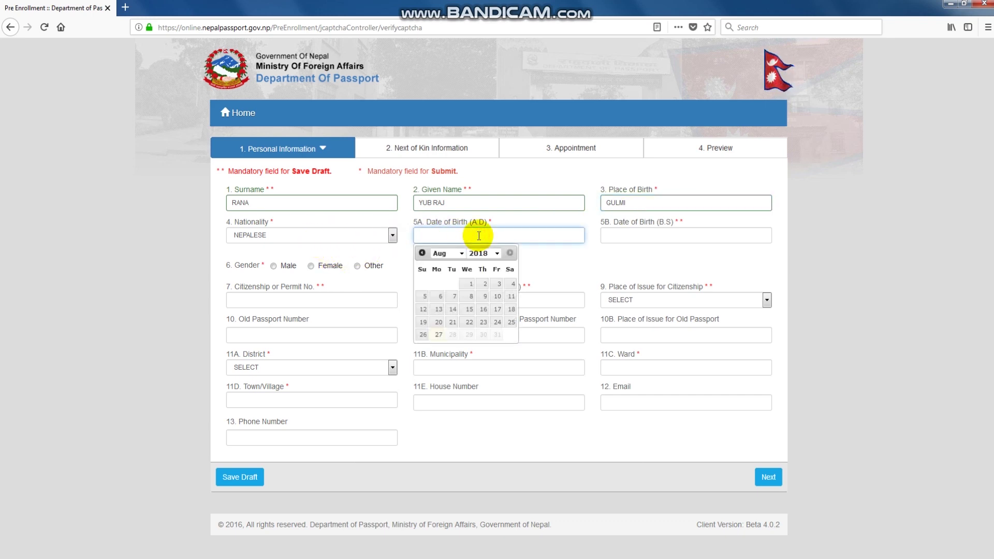
{"action": "left_click", "coordinate": [523, 239]}
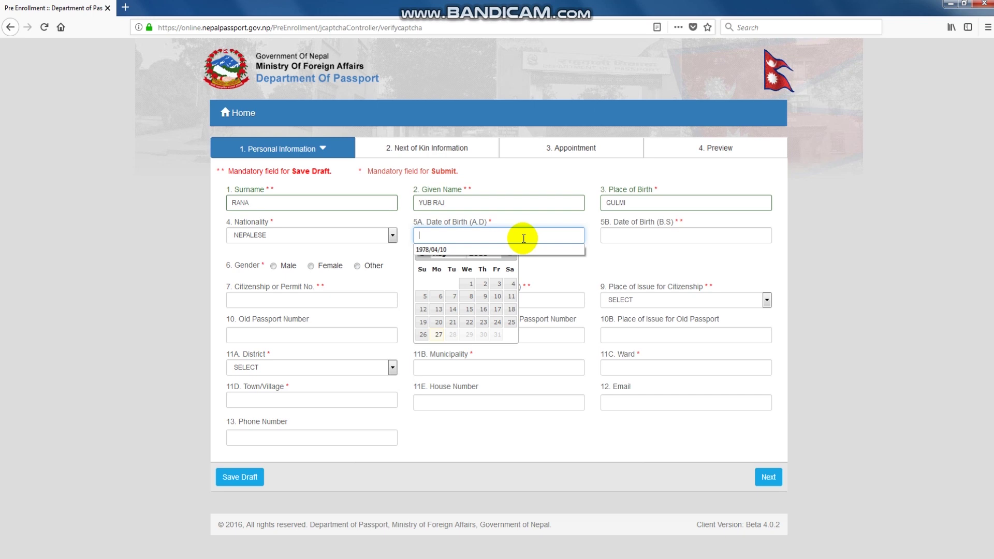
{"action": "left_click", "coordinate": [433, 249]}
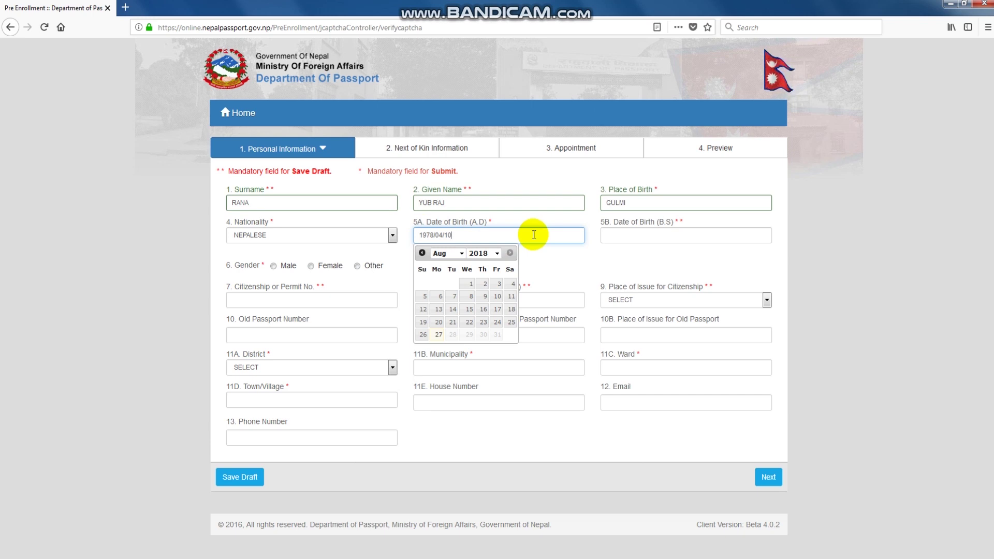
{"action": "left_click", "coordinate": [660, 236]}
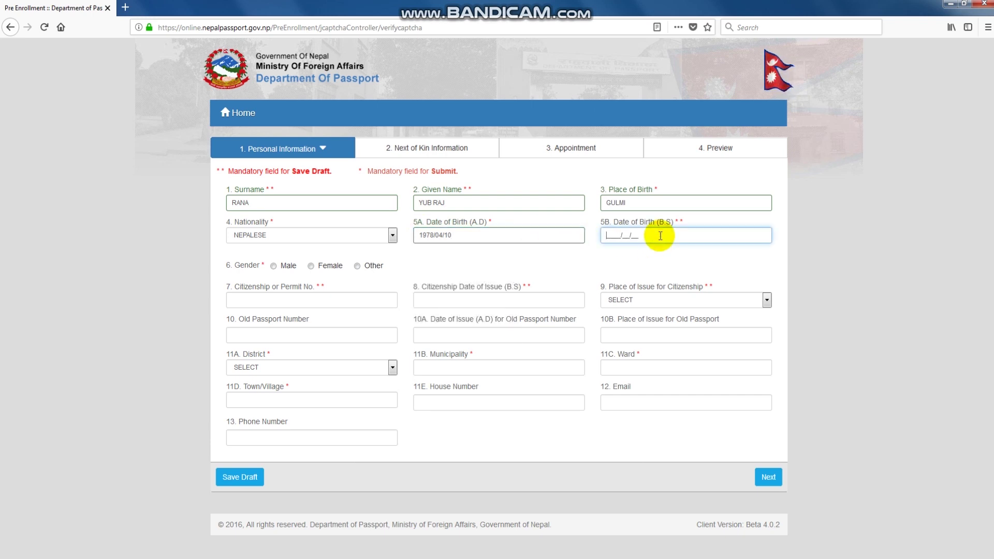
{"action": "left_click", "coordinate": [692, 236]}
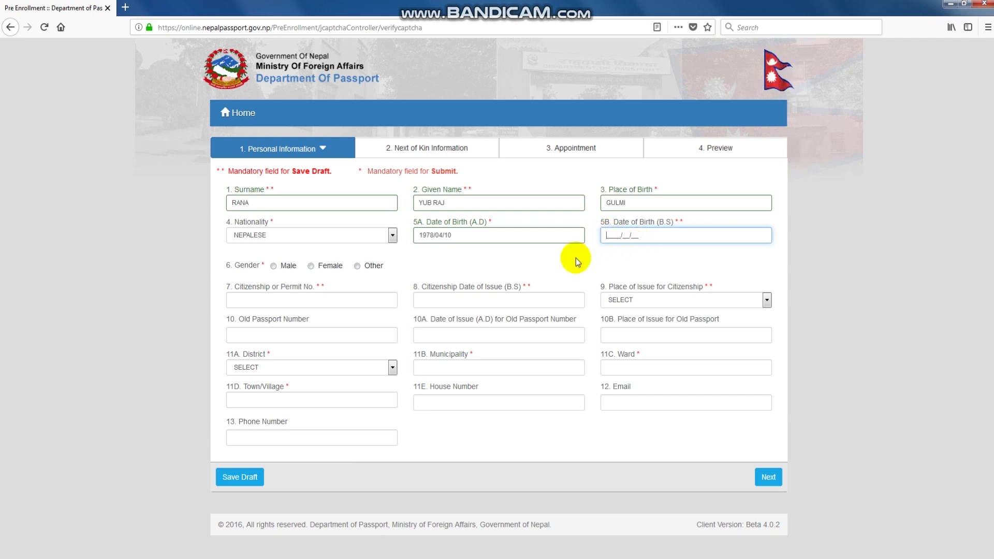
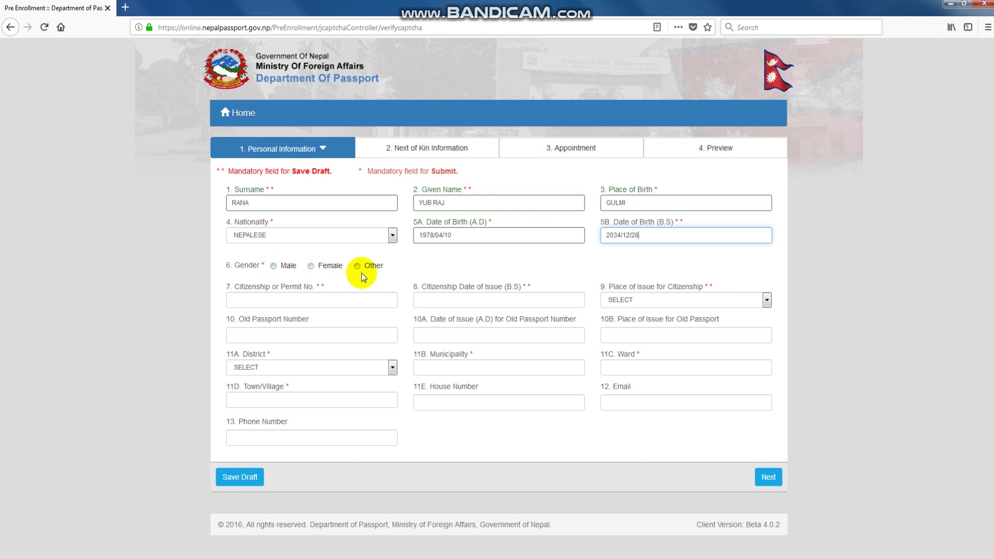
Select Male as the gender and enter the citizenship number.
{"action": "left_click", "coordinate": [274, 267]}
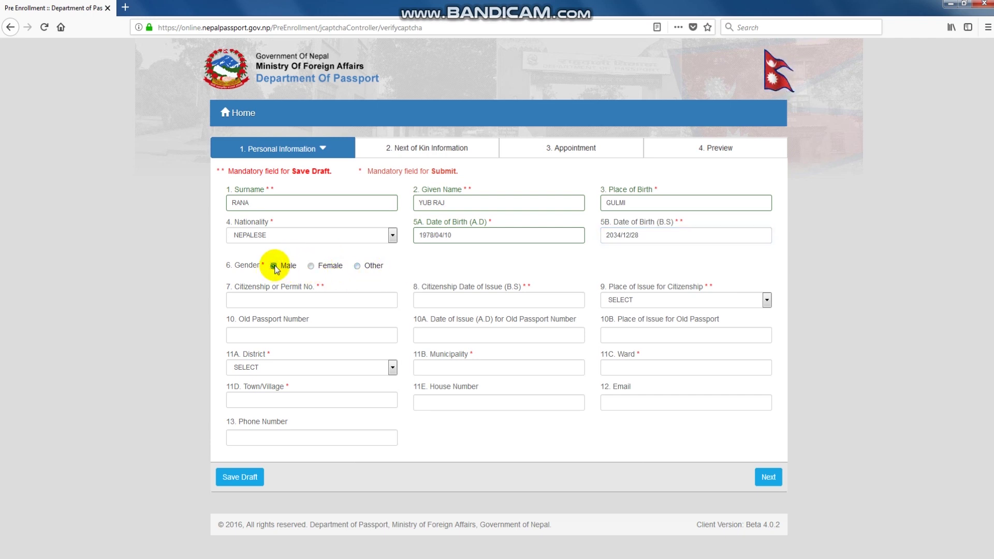
{"action": "left_click", "coordinate": [337, 299]}
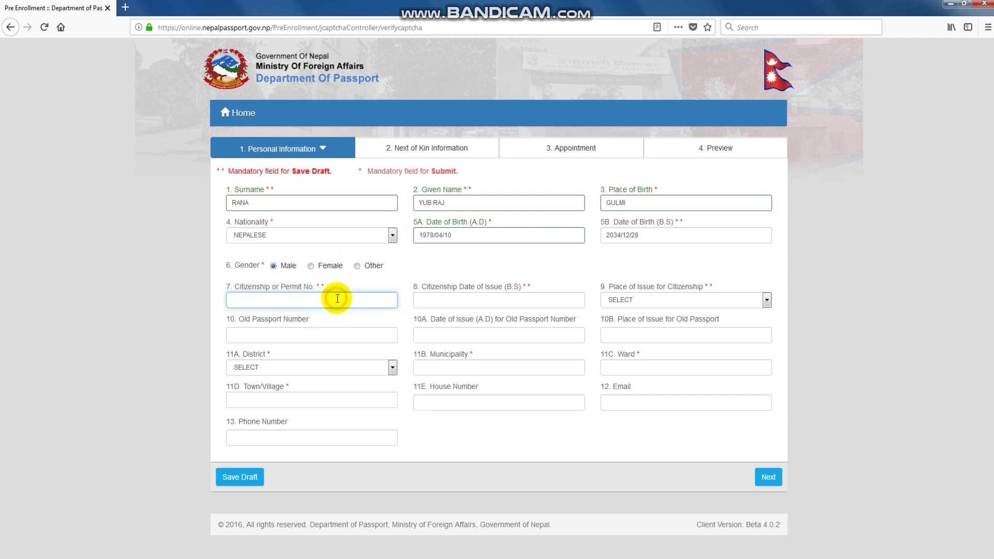
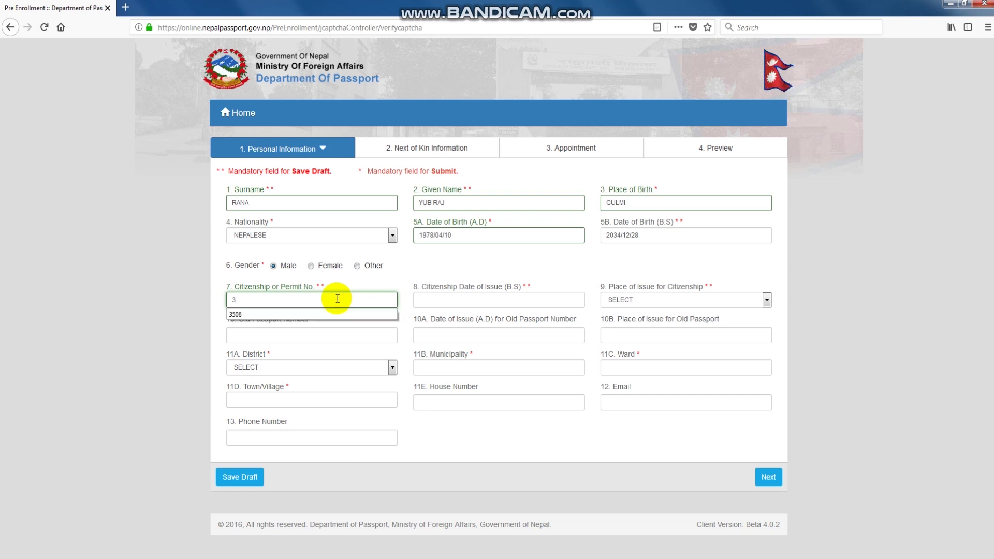
{"action": "key", "text": "Escape"}
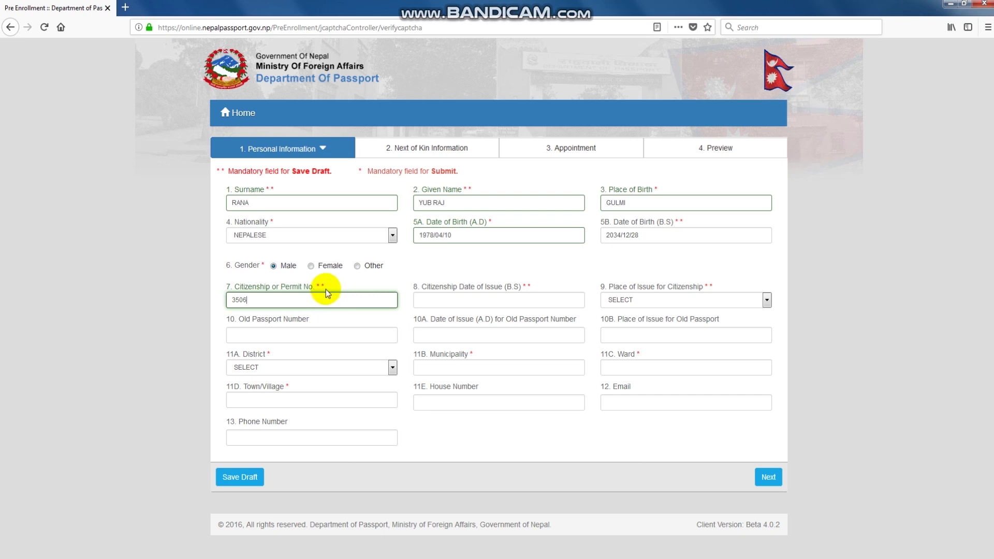
Record citizenship issue date 2052/02/01 and issue district GULMI.
{"action": "left_click", "coordinate": [544, 300]}
{"action": "type", "text": "2052/02/01"}
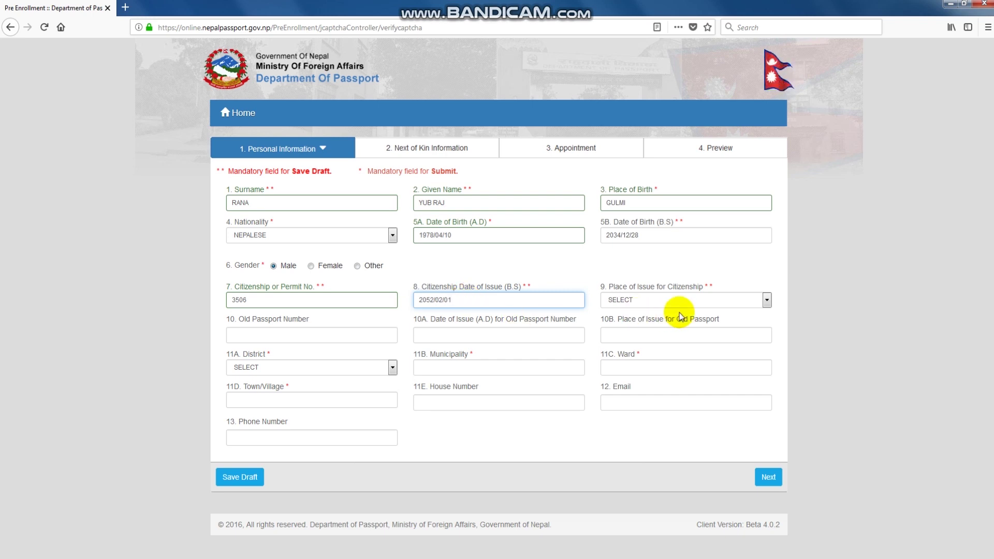
{"action": "left_click", "coordinate": [698, 299]}
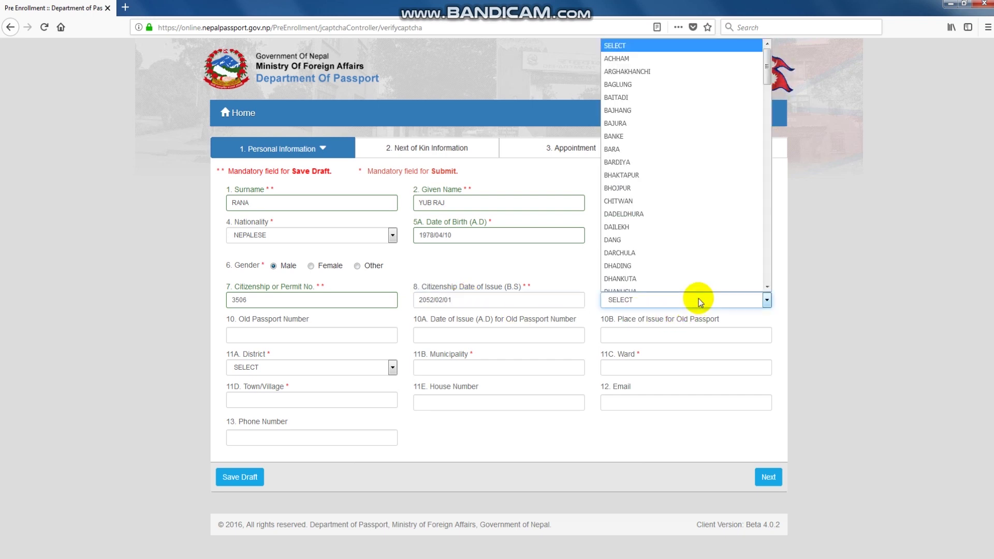
{"action": "type", "text": "gu"}
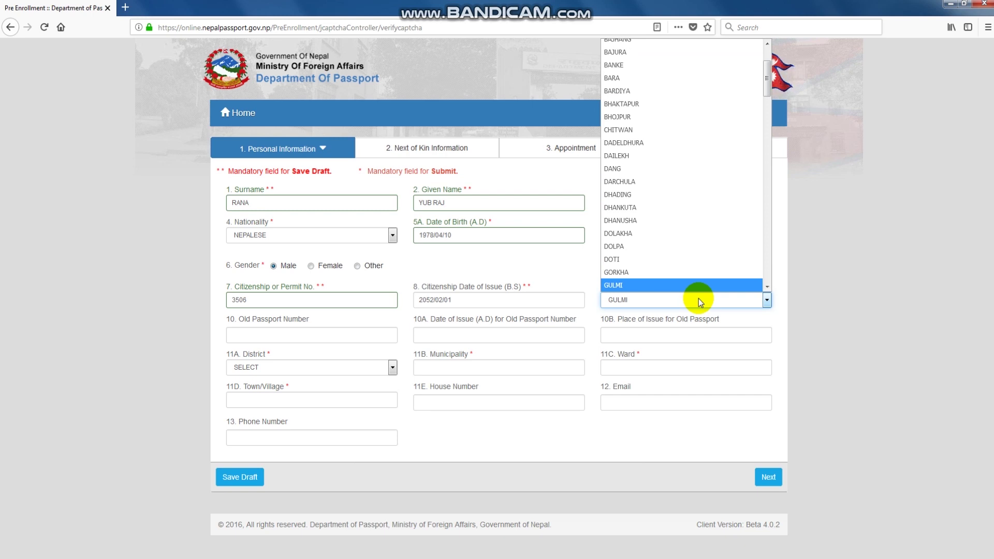
{"action": "left_click", "coordinate": [698, 298]}
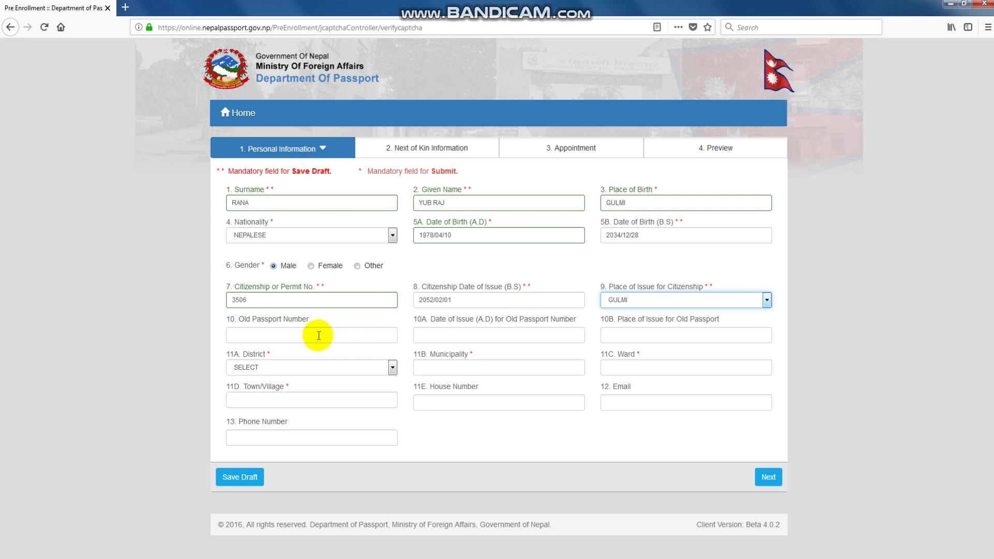
Fill the old passport number, issue date 2007/02/09 and issue place GULMI from saved suggestions.
{"action": "left_click", "coordinate": [232, 334]}
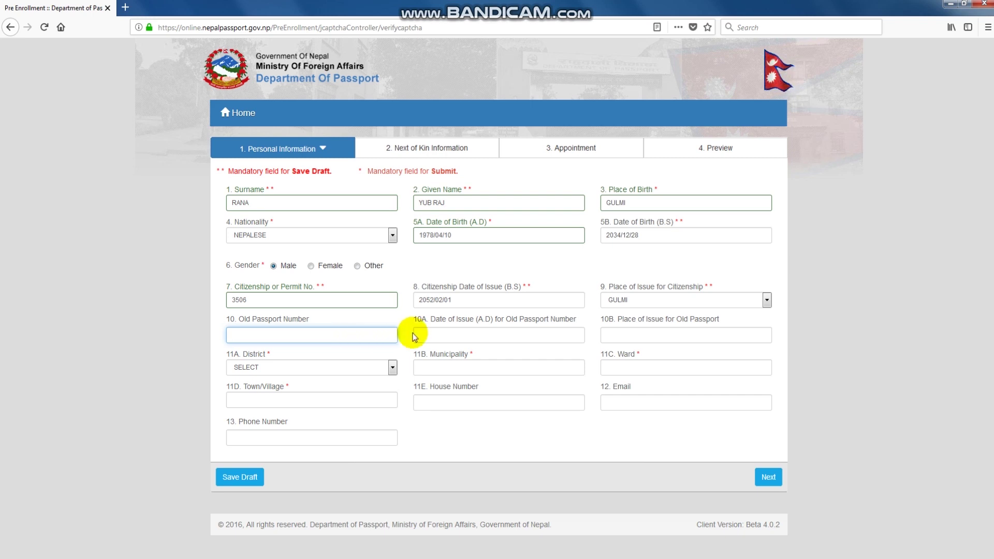
{"action": "left_click", "coordinate": [290, 334]}
{"action": "left_click", "coordinate": [241, 348]}
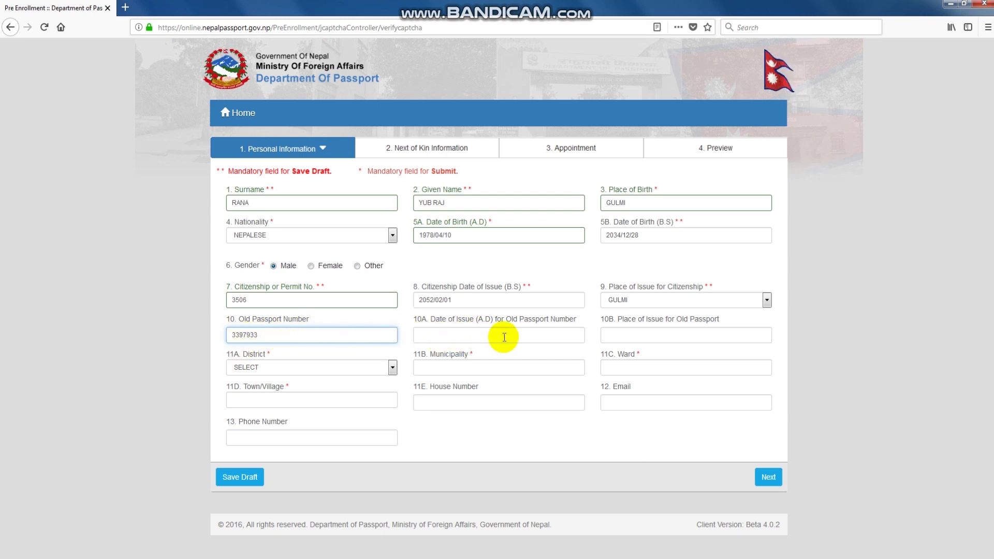
{"action": "left_click", "coordinate": [528, 336]}
{"action": "left_click", "coordinate": [562, 335]}
{"action": "left_click", "coordinate": [445, 350]}
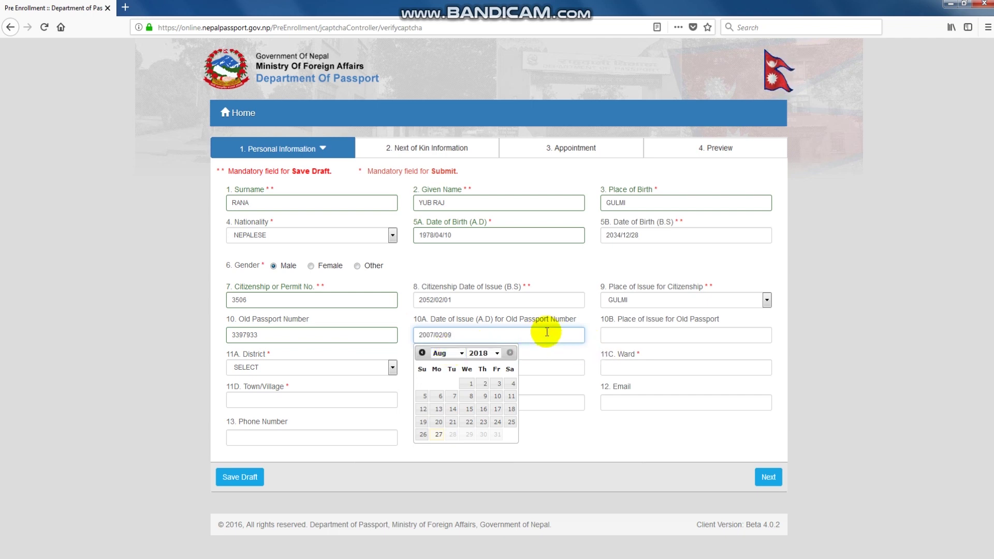
{"action": "left_click", "coordinate": [670, 331]}
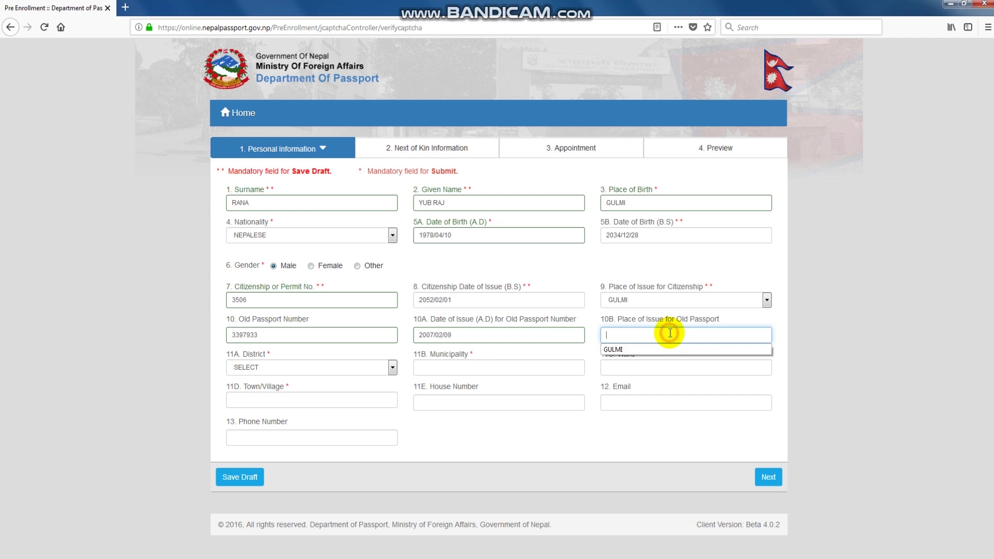
{"action": "left_click", "coordinate": [611, 346]}
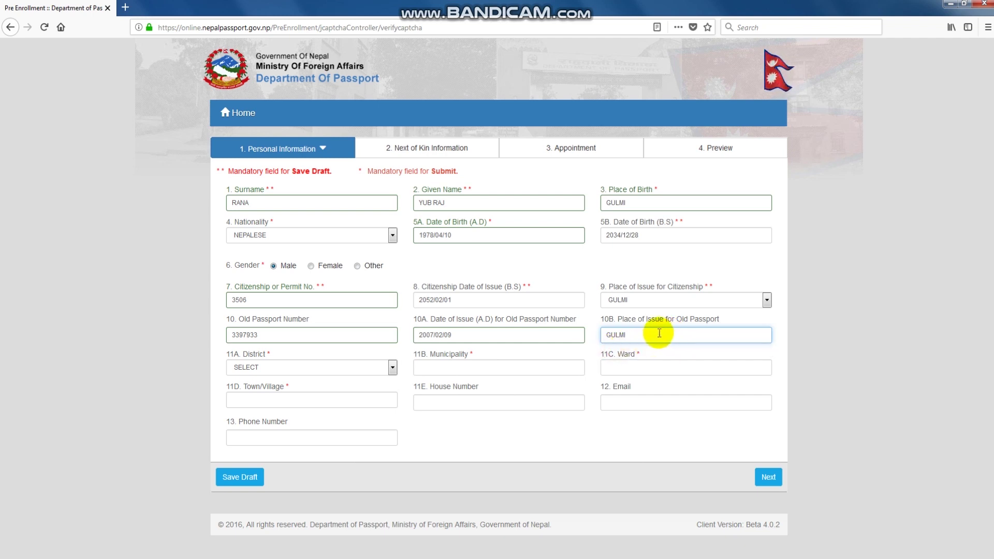
Fill the home address with district GULMI, plus the municipality, ward and town from suggestions.
{"action": "left_click", "coordinate": [391, 367]}
{"action": "key", "text": "g"}
{"action": "key", "text": "Down"}
{"action": "key", "text": "Return"}
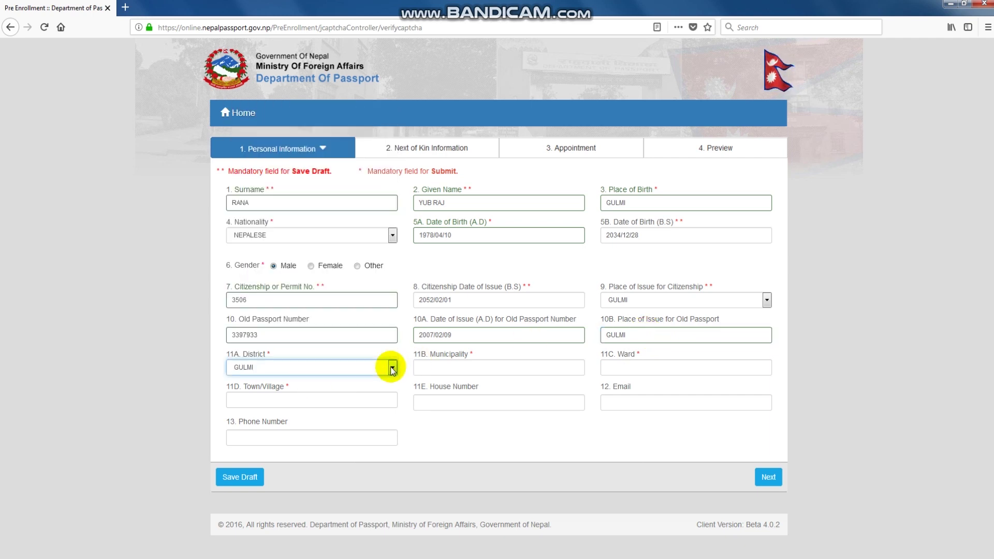
{"action": "left_click", "coordinate": [481, 367]}
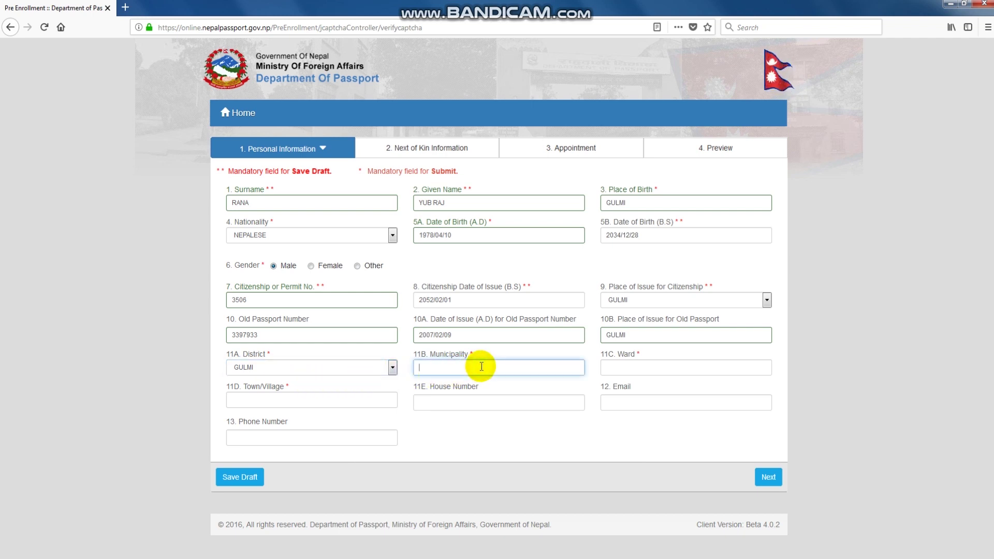
{"action": "left_click", "coordinate": [481, 366]}
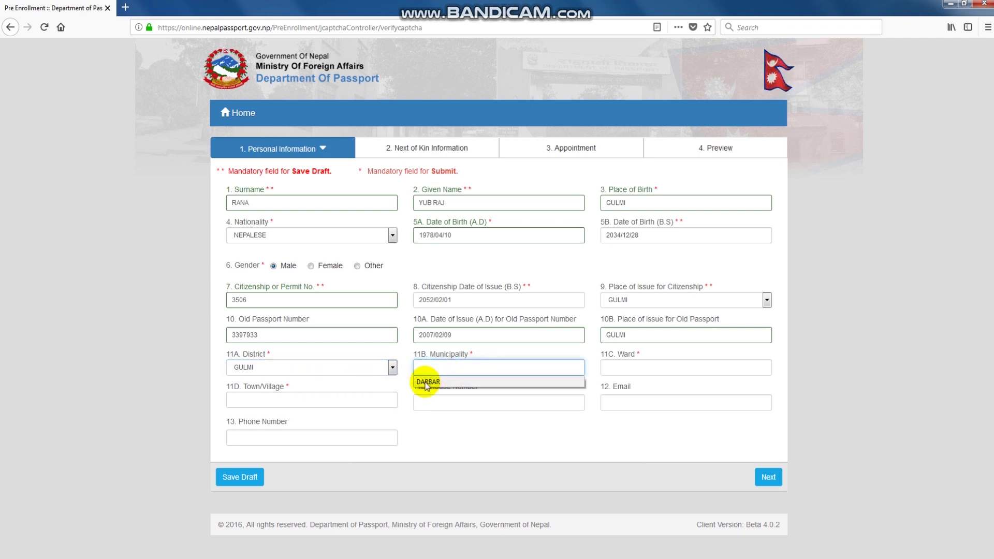
{"action": "left_click", "coordinate": [426, 383]}
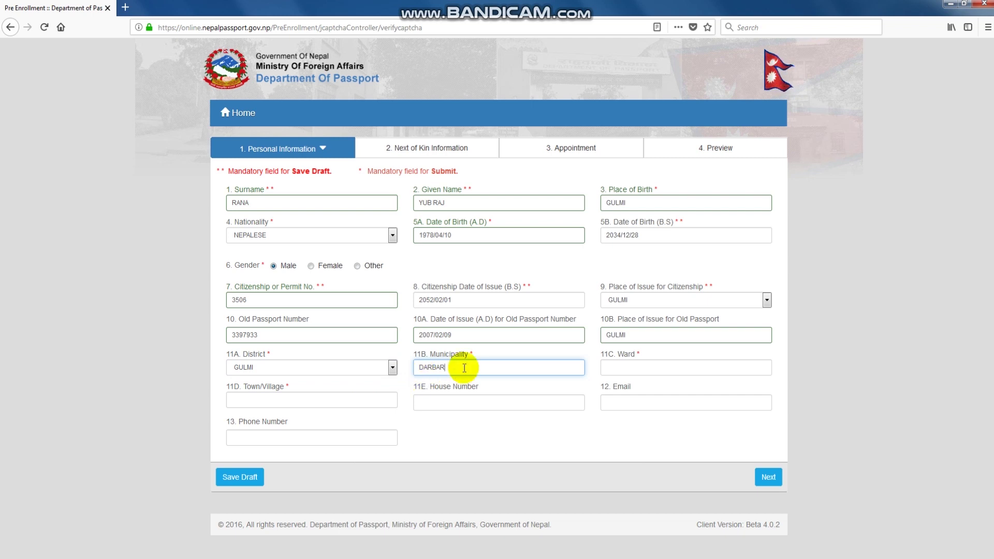
{"action": "left_click", "coordinate": [659, 365]}
{"action": "type", "text": "0"}
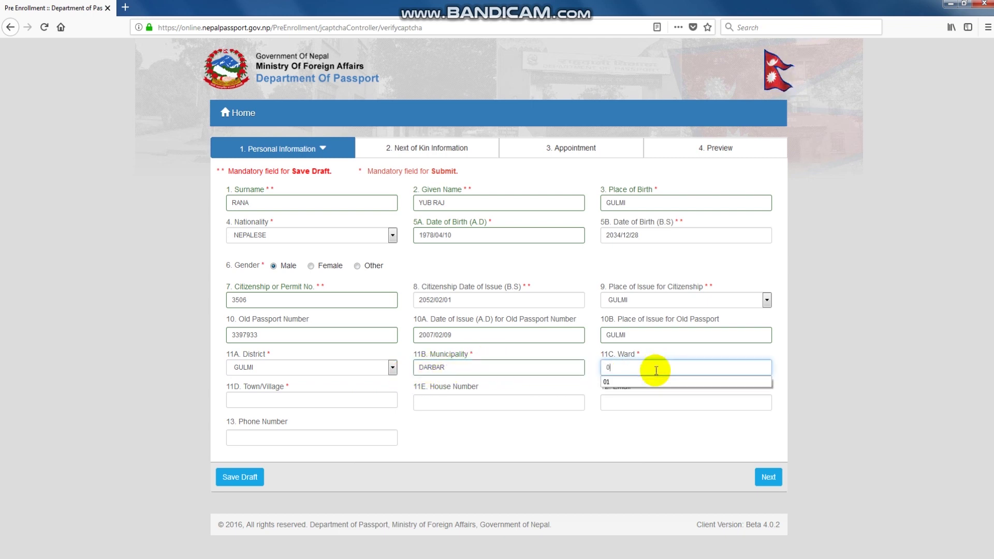
{"action": "type", "text": "1"}
{"action": "left_click", "coordinate": [657, 370]}
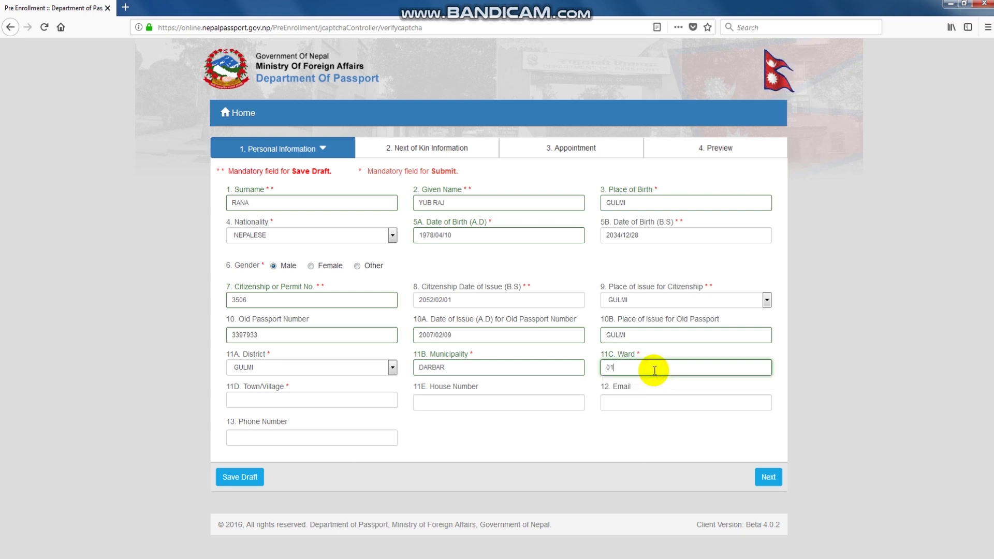
{"action": "left_click", "coordinate": [290, 406]}
{"action": "type", "text": "B"}
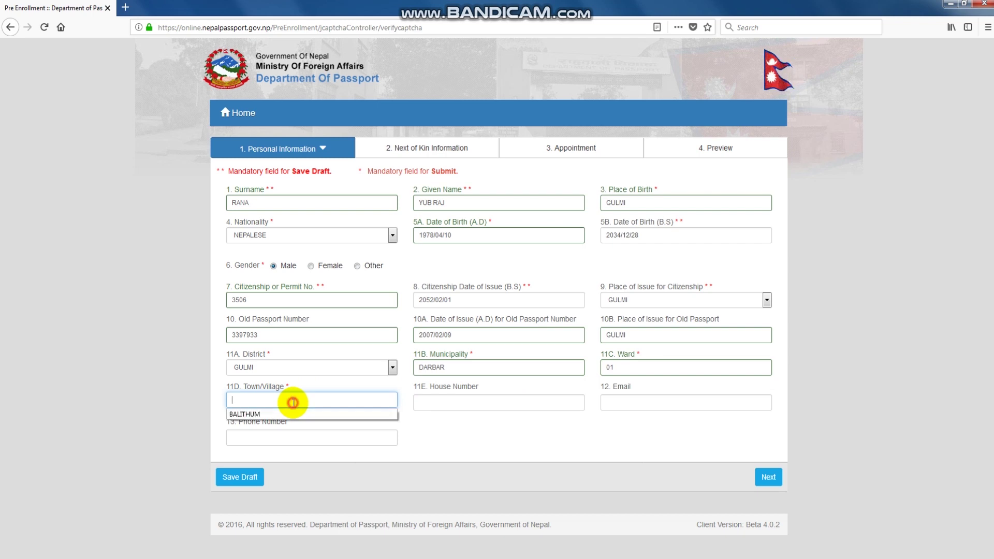
{"action": "left_click", "coordinate": [257, 412]}
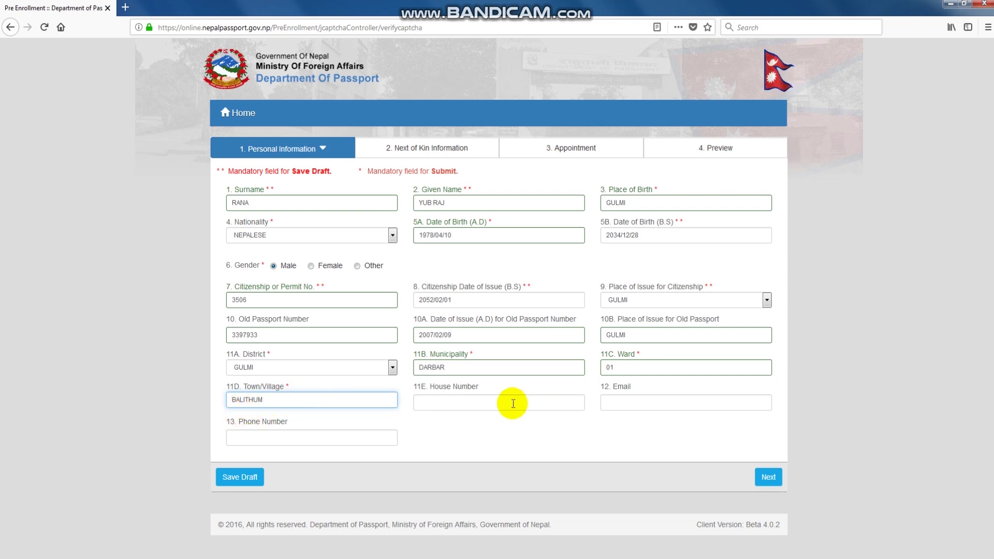
{"action": "left_click", "coordinate": [465, 402]}
Fill in the saved e-mail address and phone number, then advance to Next of Kin Information.
{"action": "left_click", "coordinate": [635, 402]}
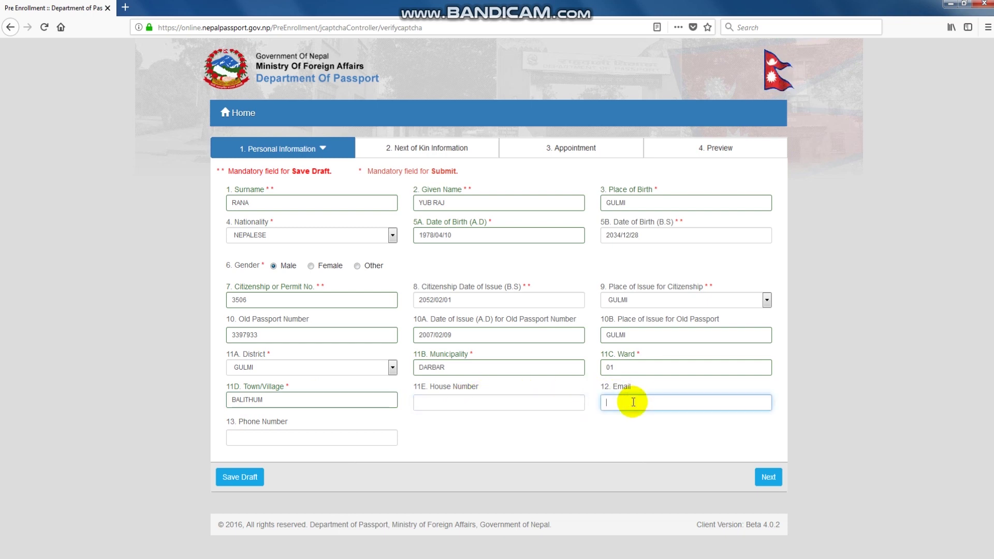
{"action": "left_click", "coordinate": [613, 416]}
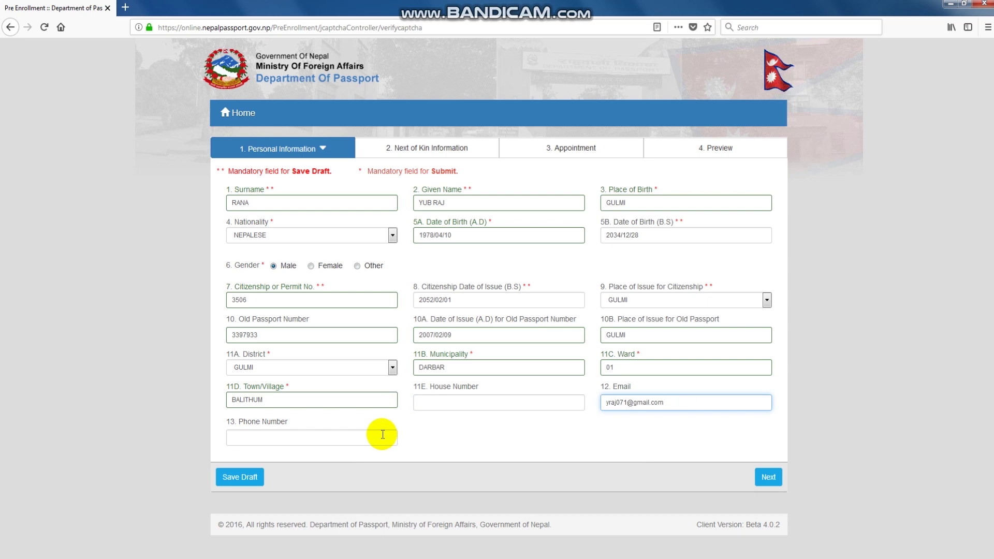
{"action": "left_click", "coordinate": [331, 438]}
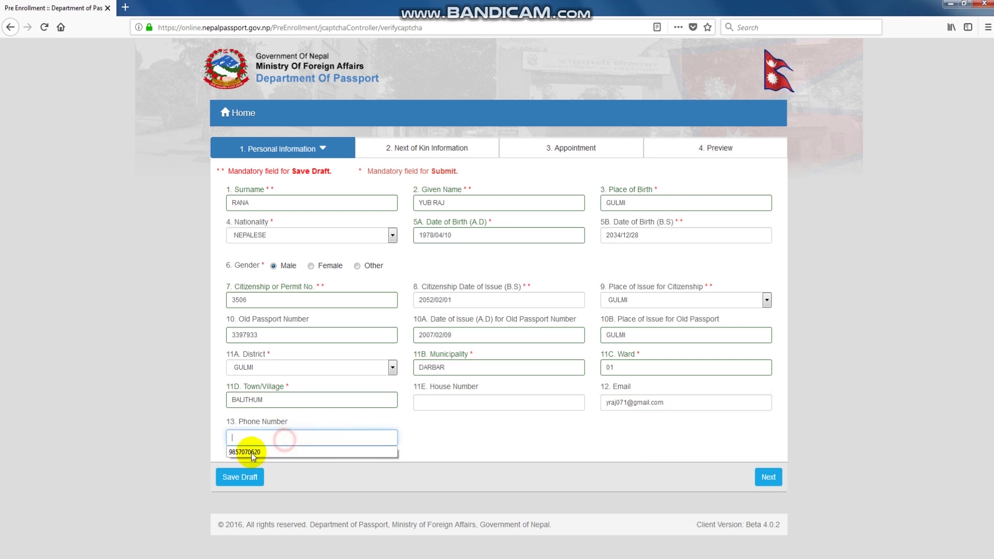
{"action": "left_click", "coordinate": [249, 452]}
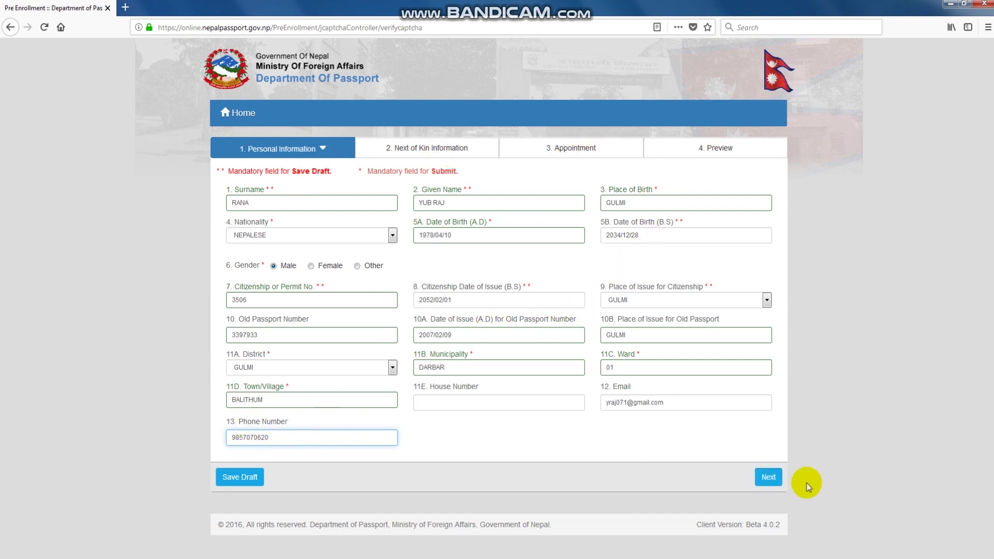
{"action": "left_click", "coordinate": [768, 477]}
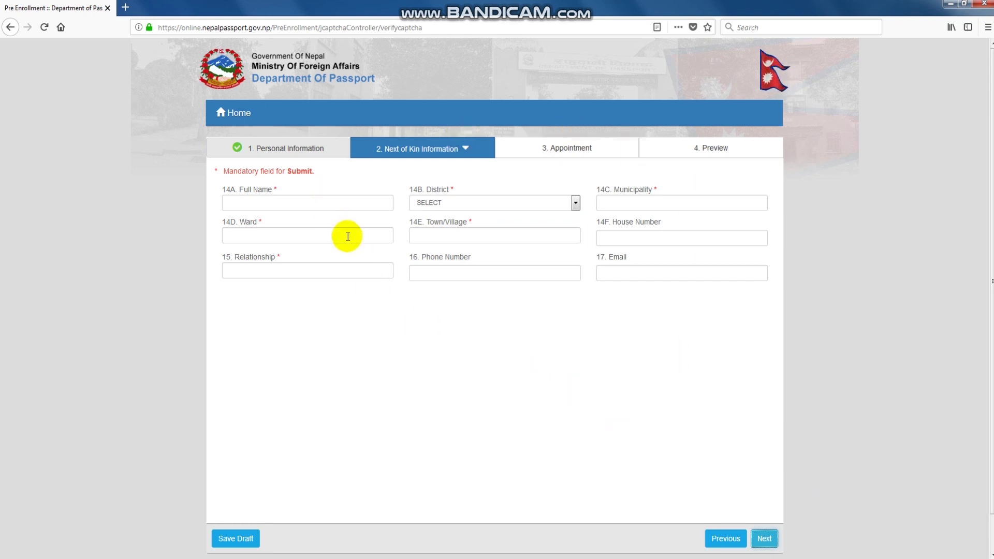
Fill the next-of-kin full name from a saved suggestion and set district RUPANDEHI.
{"action": "left_click", "coordinate": [329, 203]}
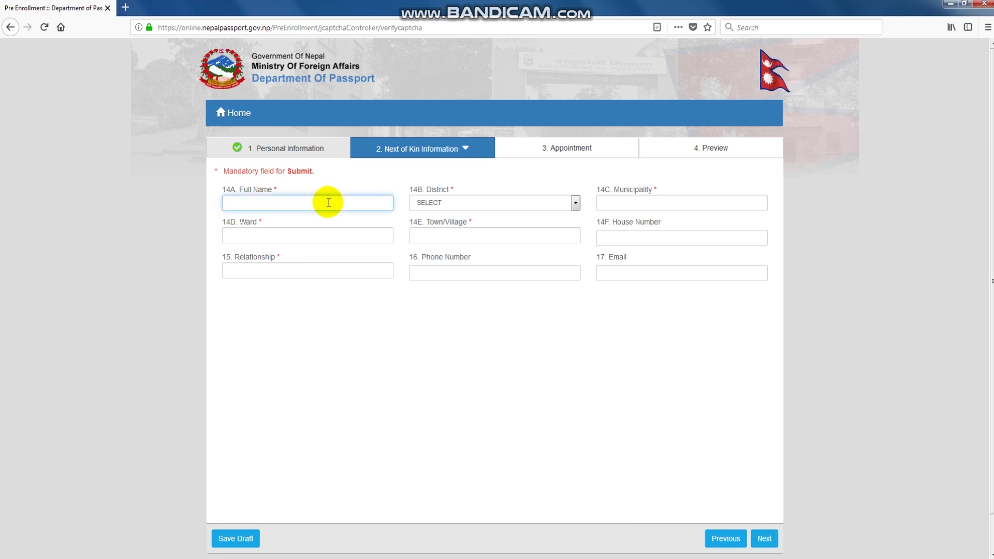
{"action": "left_click", "coordinate": [328, 201]}
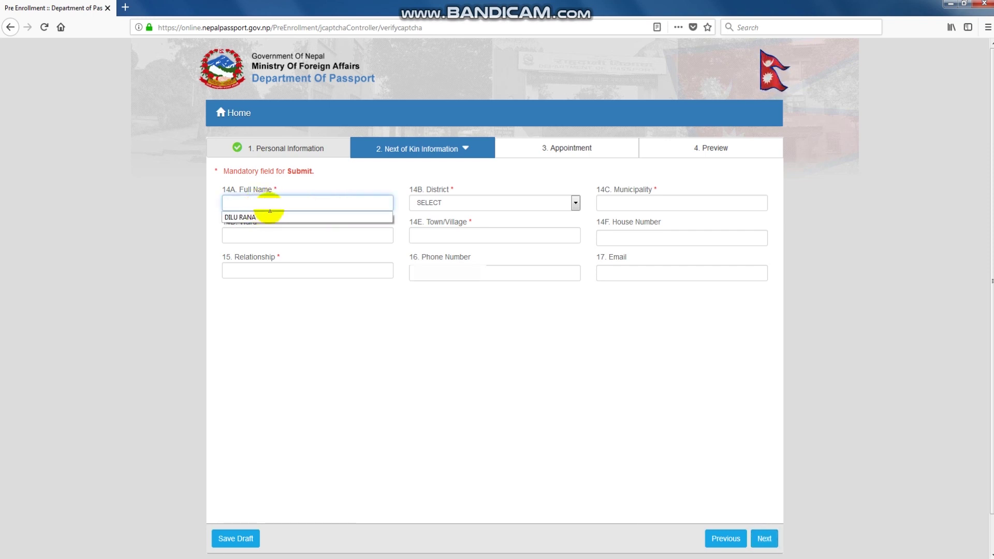
{"action": "left_click", "coordinate": [295, 201]}
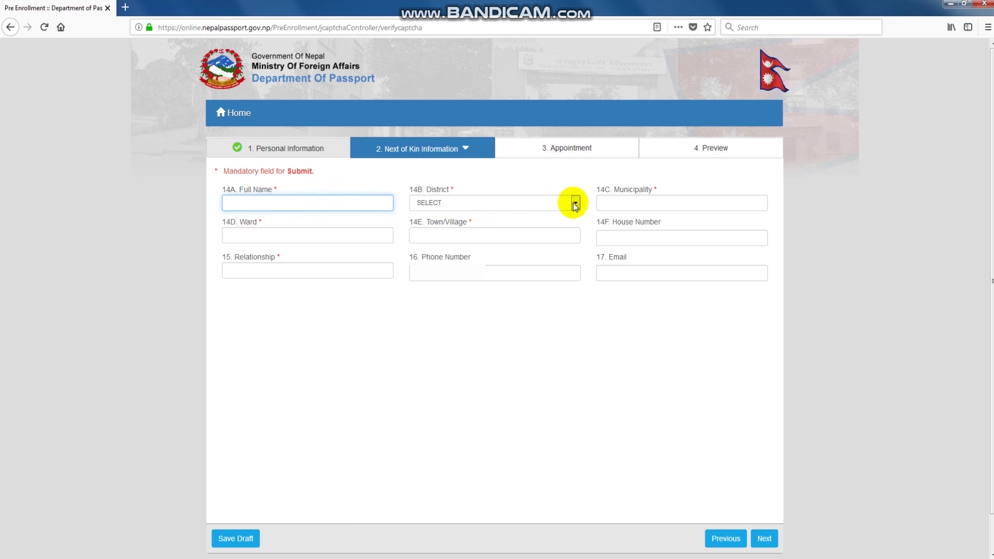
{"action": "left_click", "coordinate": [538, 202]}
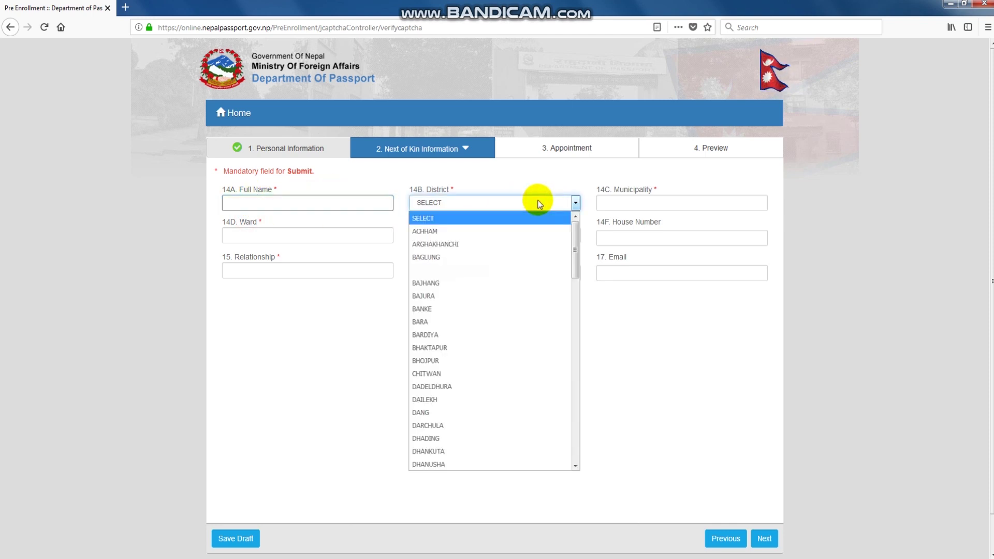
{"action": "type", "text": "rup"}
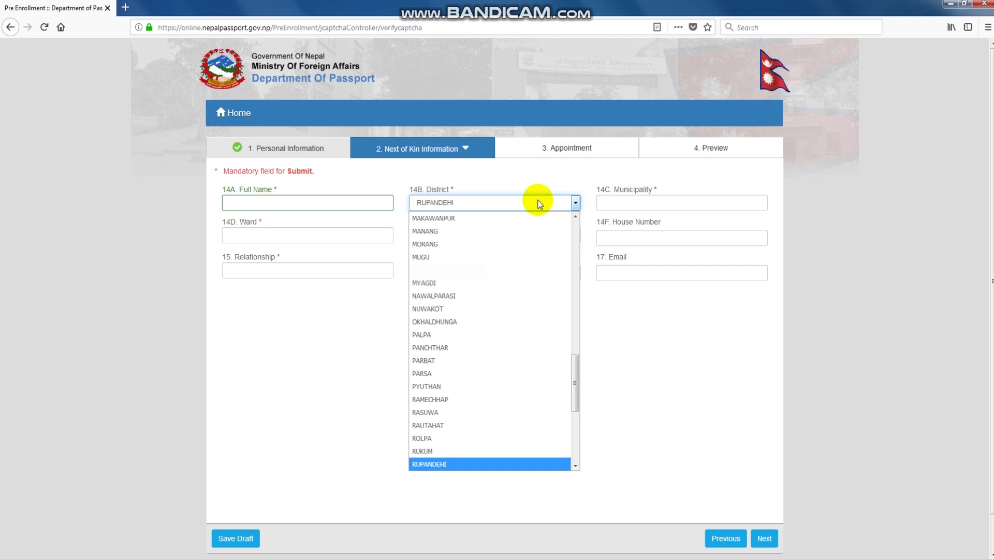
{"action": "key", "text": "Return"}
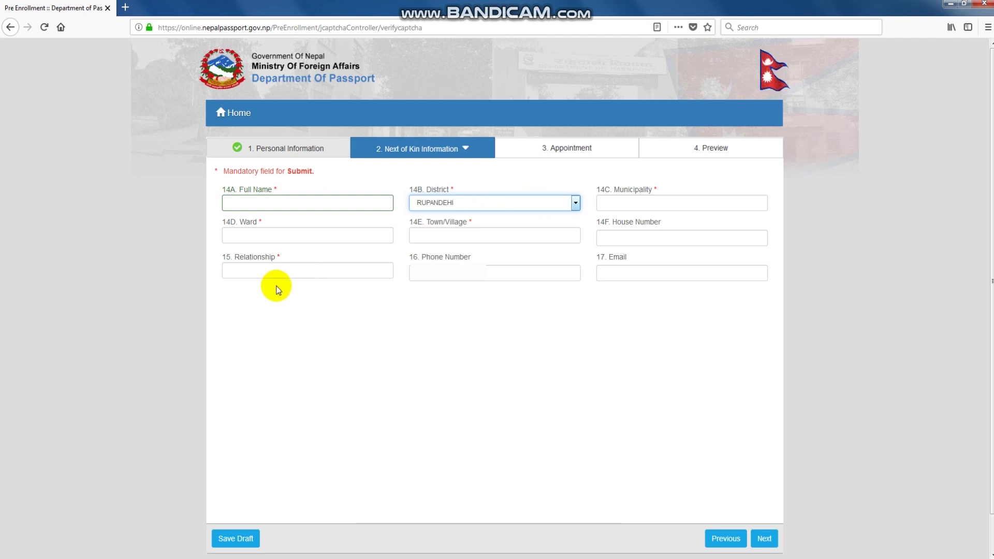
Enter the next-of-kin municipality BUTWAL, plus the ward and town from suggestions.
{"action": "left_click", "coordinate": [647, 203]}
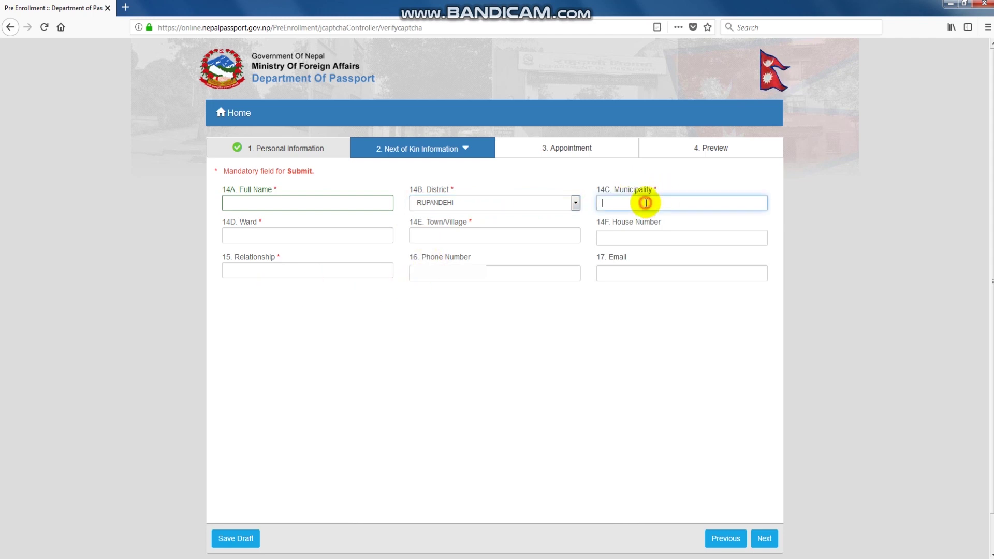
{"action": "type", "text": "b"}
{"action": "left_click", "coordinate": [610, 229]}
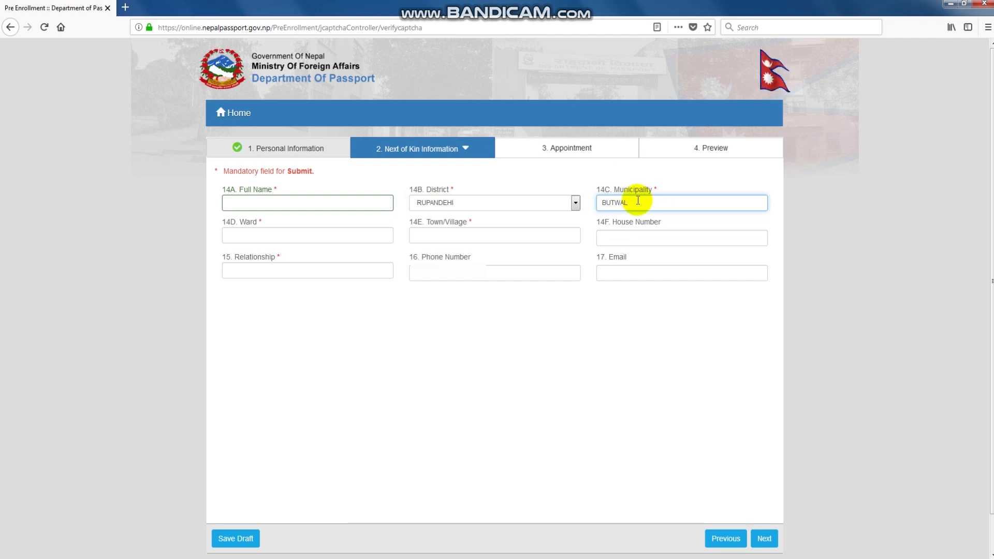
{"action": "left_click", "coordinate": [337, 234]}
{"action": "type", "text": "11"}
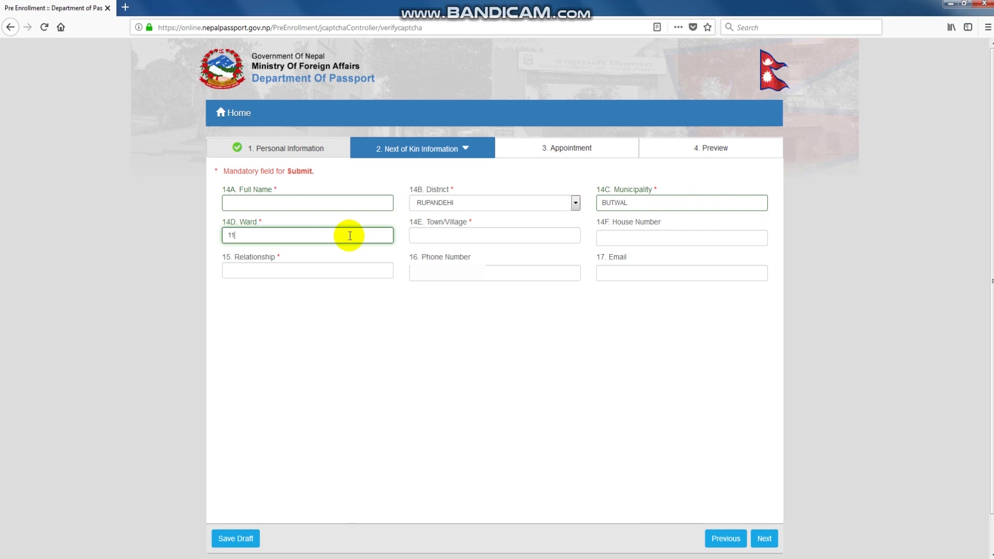
{"action": "left_click", "coordinate": [475, 237]}
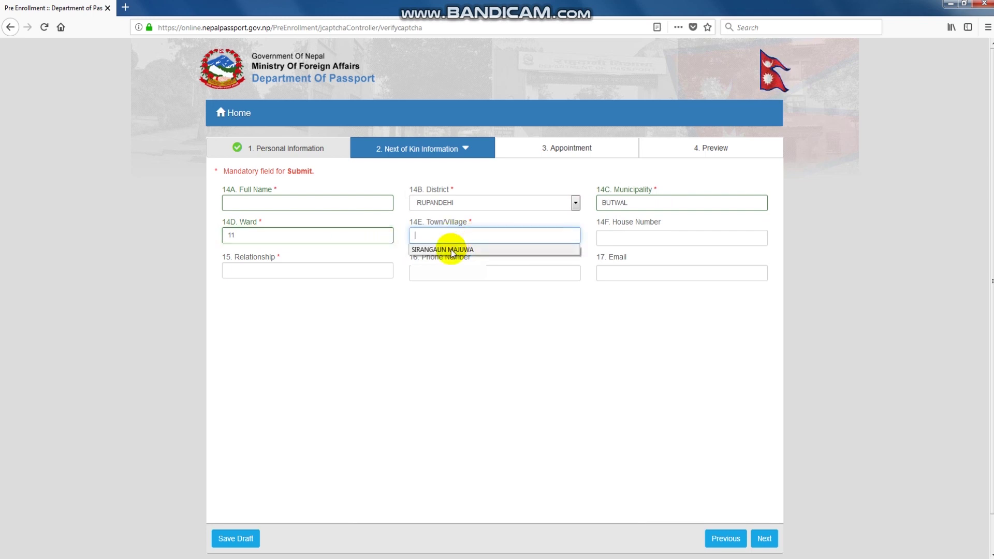
{"action": "left_click", "coordinate": [446, 249]}
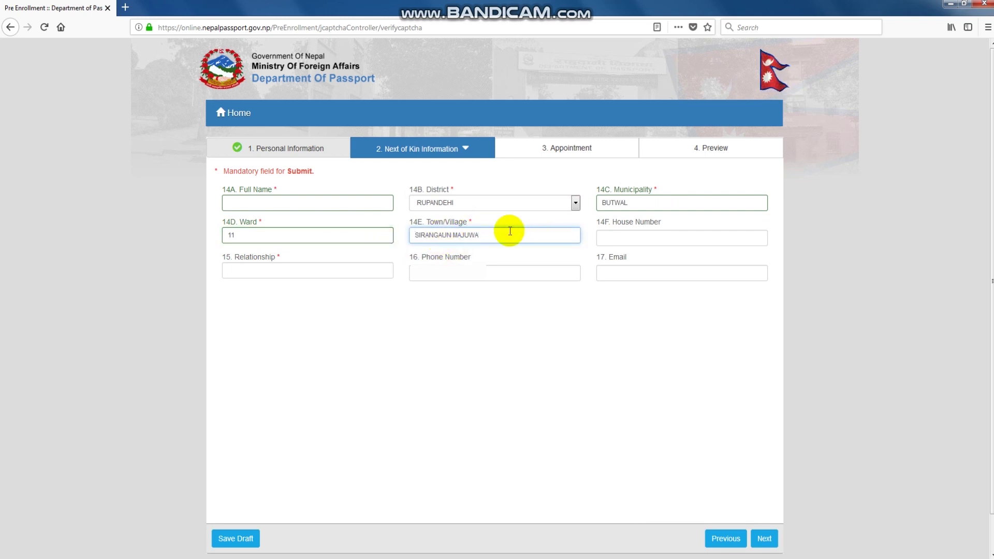
{"action": "left_click", "coordinate": [698, 241]}
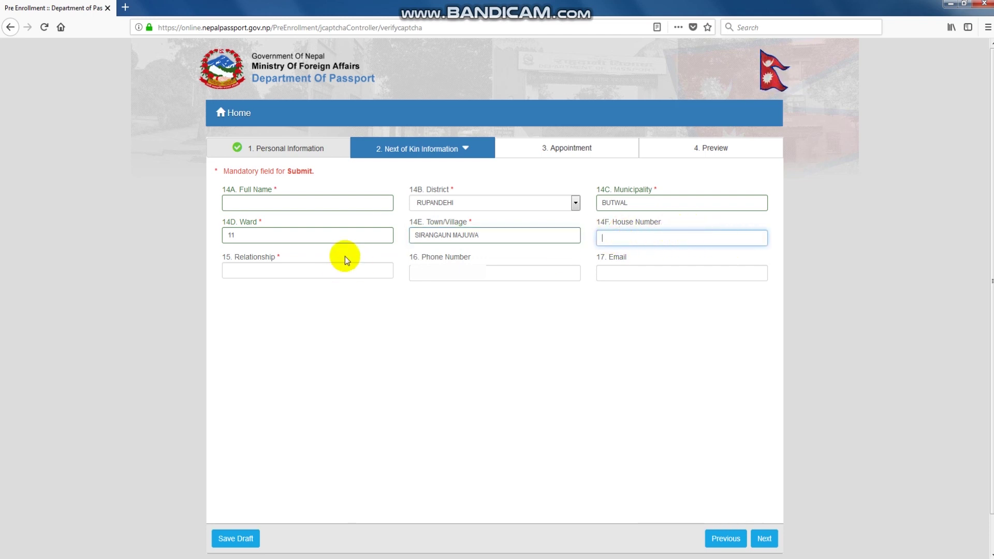
Set the next-of-kin relationship to WIFE.
{"action": "left_click", "coordinate": [325, 270]}
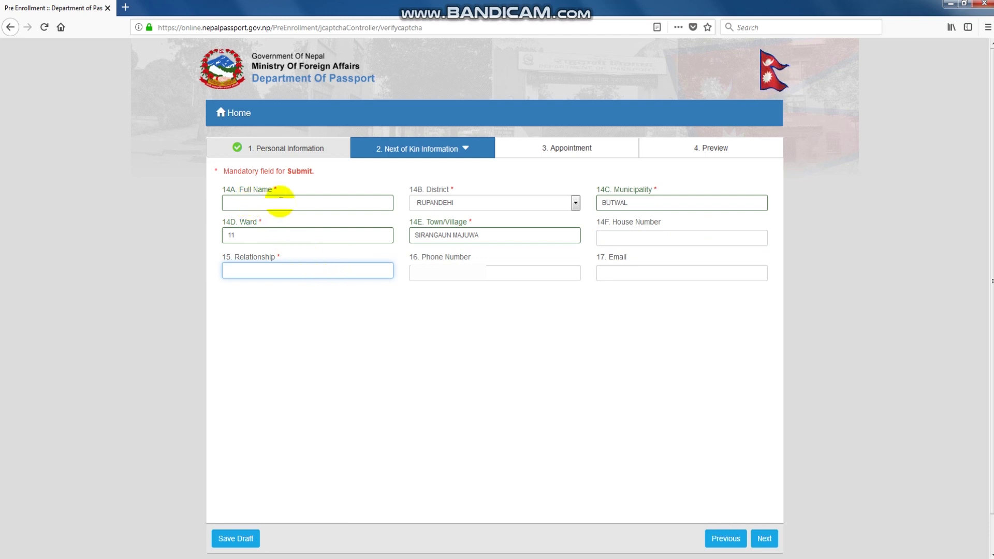
{"action": "left_click", "coordinate": [284, 272]}
{"action": "left_click", "coordinate": [230, 285]}
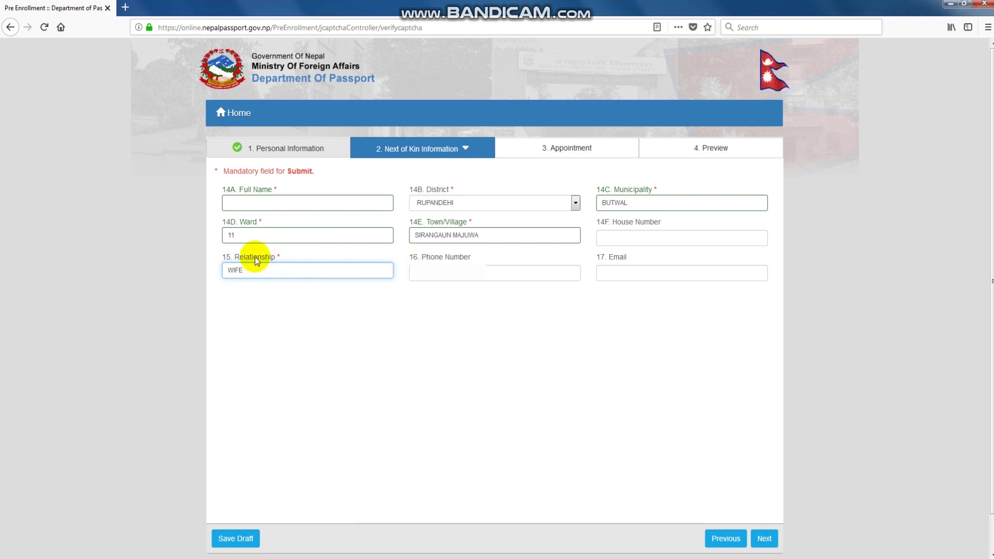
{"action": "left_click", "coordinate": [284, 268]}
{"action": "left_click", "coordinate": [284, 268]}
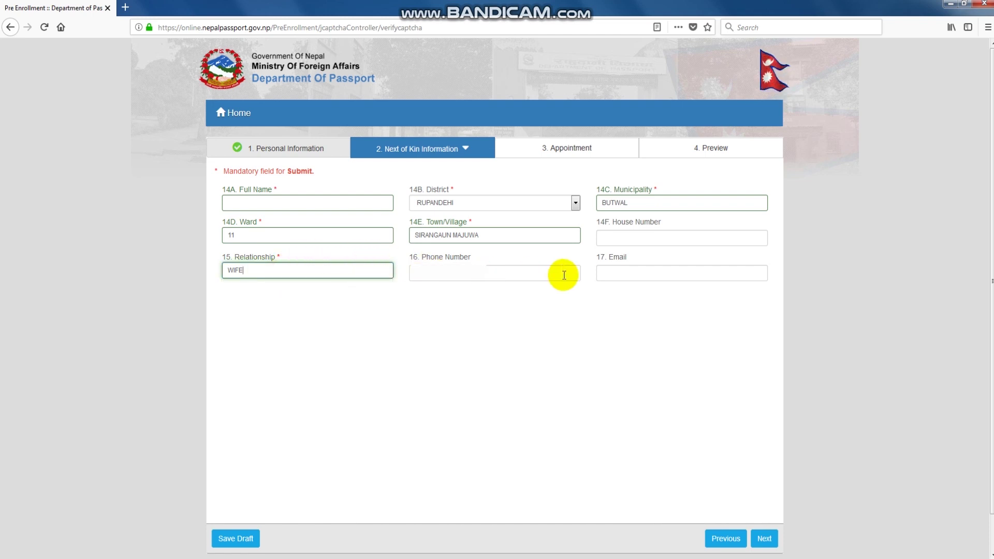
Check the saved phone and email suggestions, then continue to the Appointment step.
{"action": "left_click", "coordinate": [503, 274]}
{"action": "left_click", "coordinate": [503, 275]}
{"action": "left_click", "coordinate": [503, 275]}
{"action": "left_click", "coordinate": [496, 275]}
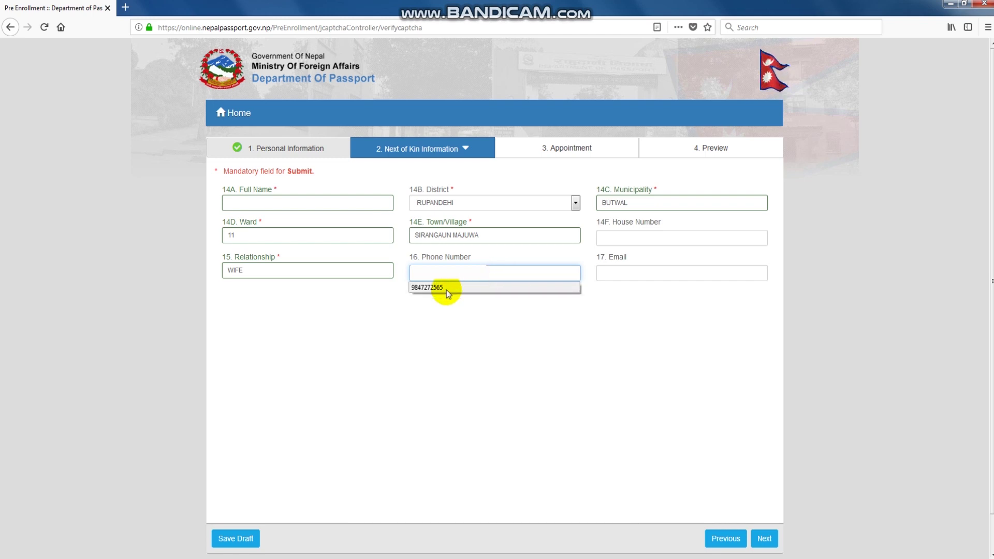
{"action": "left_click", "coordinate": [636, 272]}
{"action": "left_click", "coordinate": [639, 272]}
{"action": "key", "text": "Escape"}
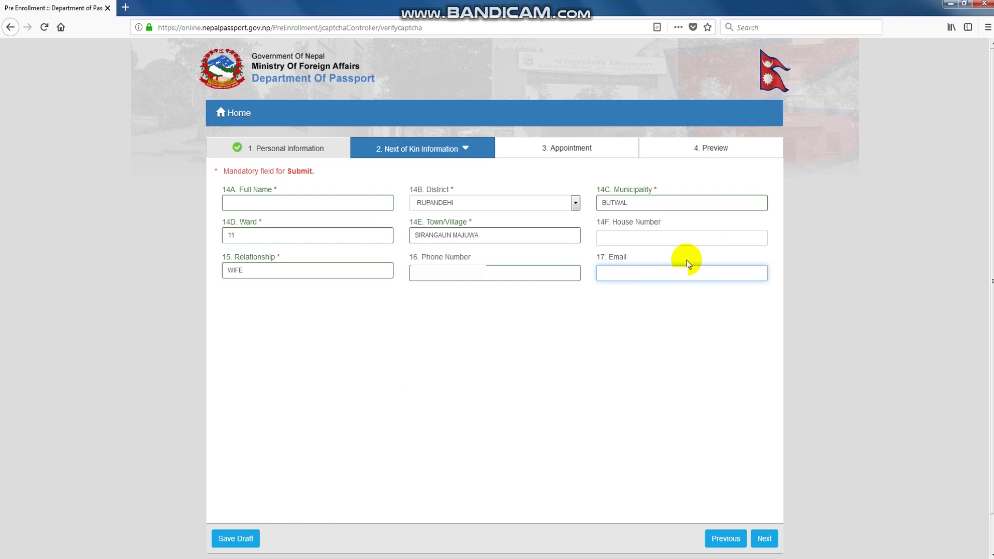
{"action": "left_click", "coordinate": [630, 279]}
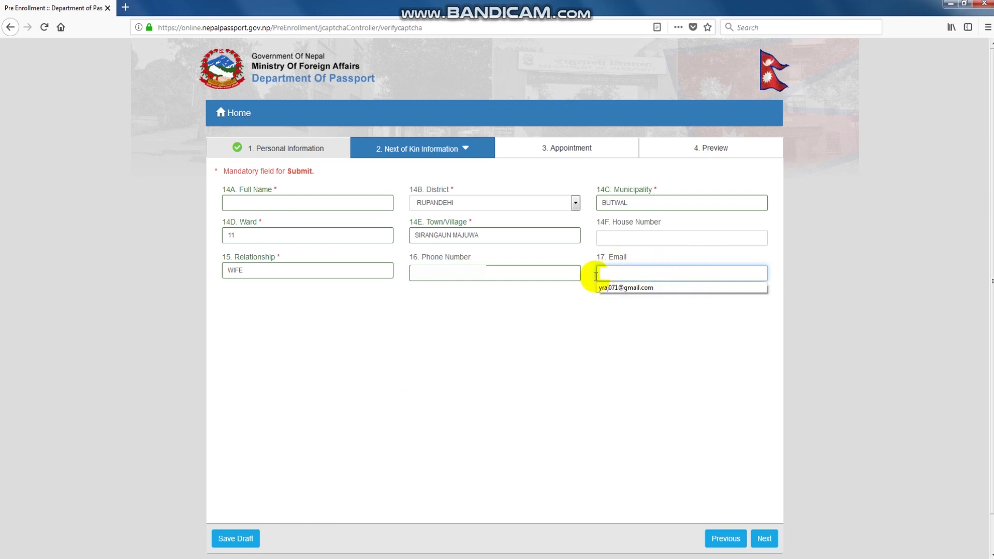
{"action": "left_click", "coordinate": [512, 274]}
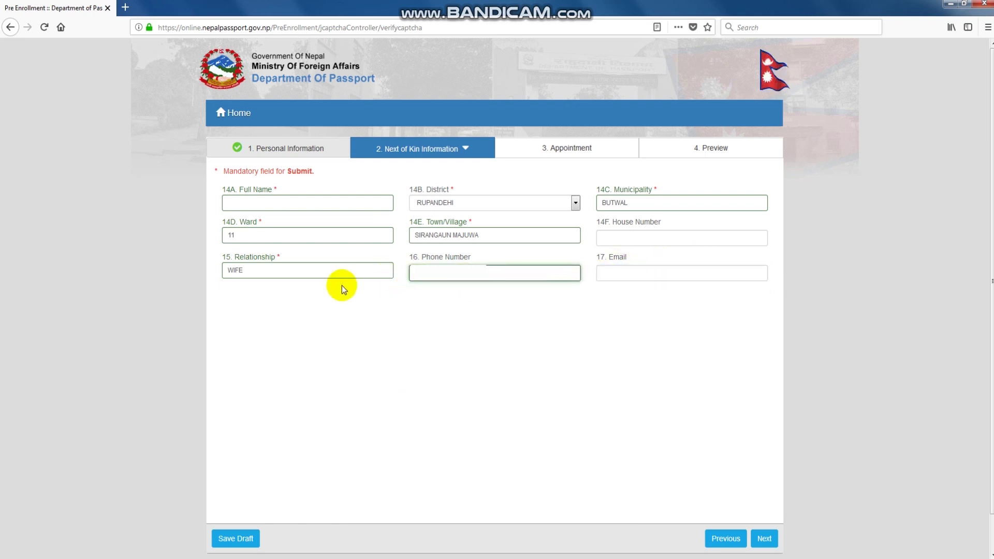
{"action": "left_click", "coordinate": [333, 273]}
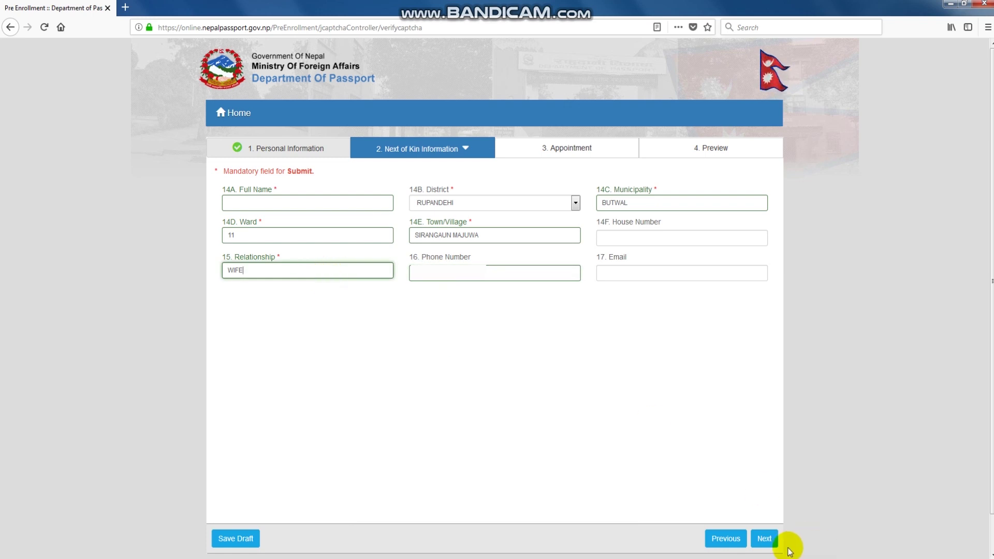
{"action": "left_click", "coordinate": [764, 539]}
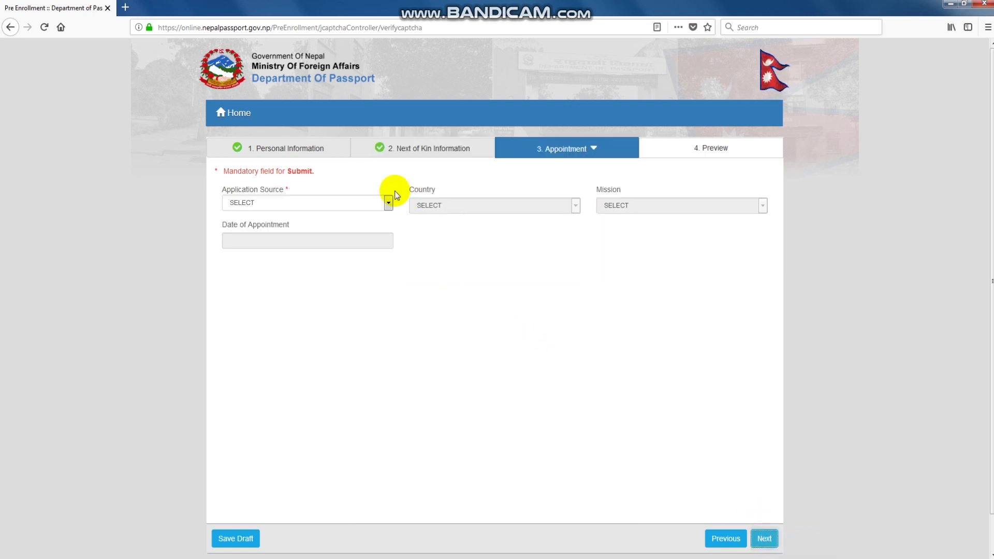
Choose application source DOP and appointment date 31 August 2018, then continue to Preview.
{"action": "left_click", "coordinate": [388, 204]}
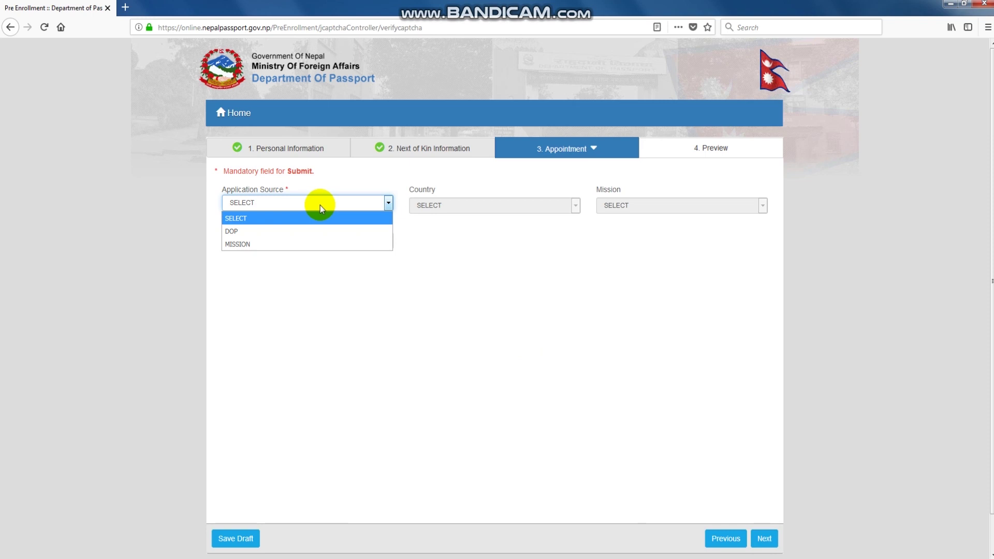
{"action": "left_click", "coordinate": [245, 231]}
{"action": "left_click", "coordinate": [532, 206]}
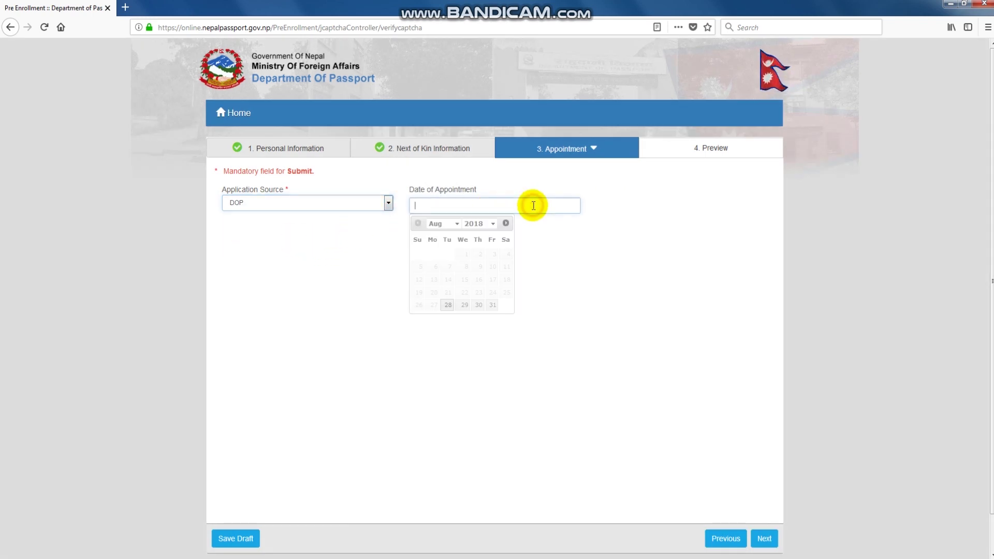
{"action": "left_click", "coordinate": [493, 305]}
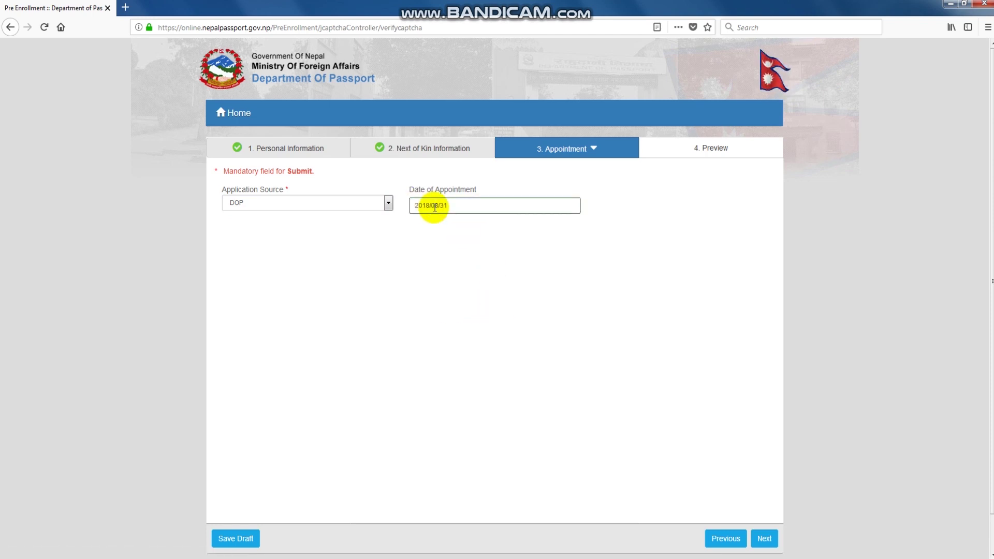
{"action": "left_click", "coordinate": [764, 539]}
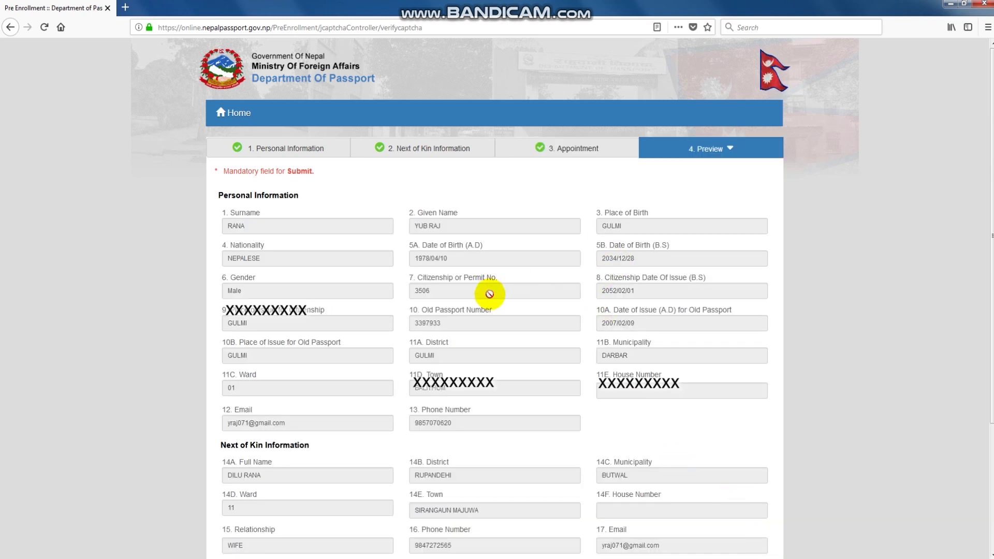
Review the Preview down to the Appointment section (DOP, 2018/08/31) and submit the pre-enrollment form.
{"action": "scroll", "coordinate": [489, 294], "scroll_direction": "down", "scroll_amount": 5}
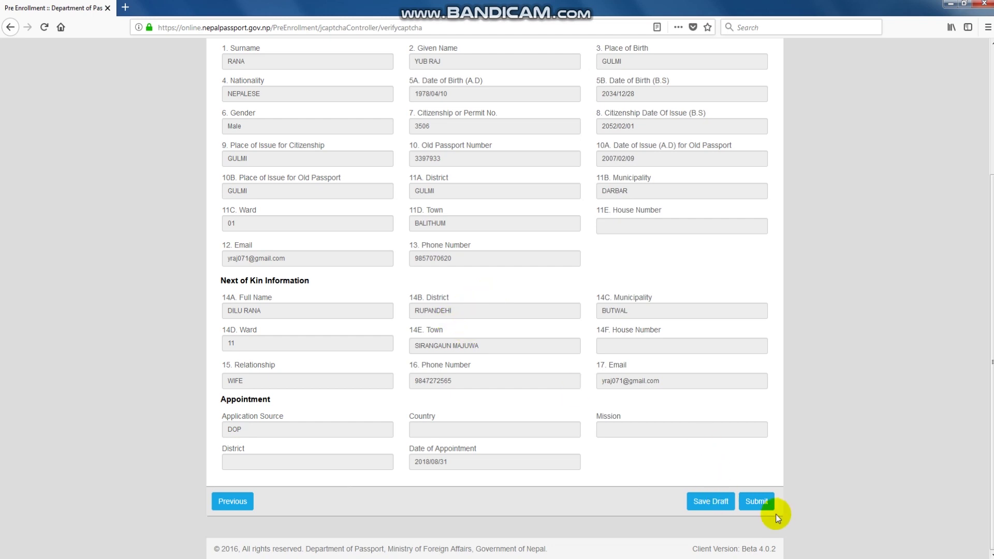
{"action": "left_click", "coordinate": [760, 506]}
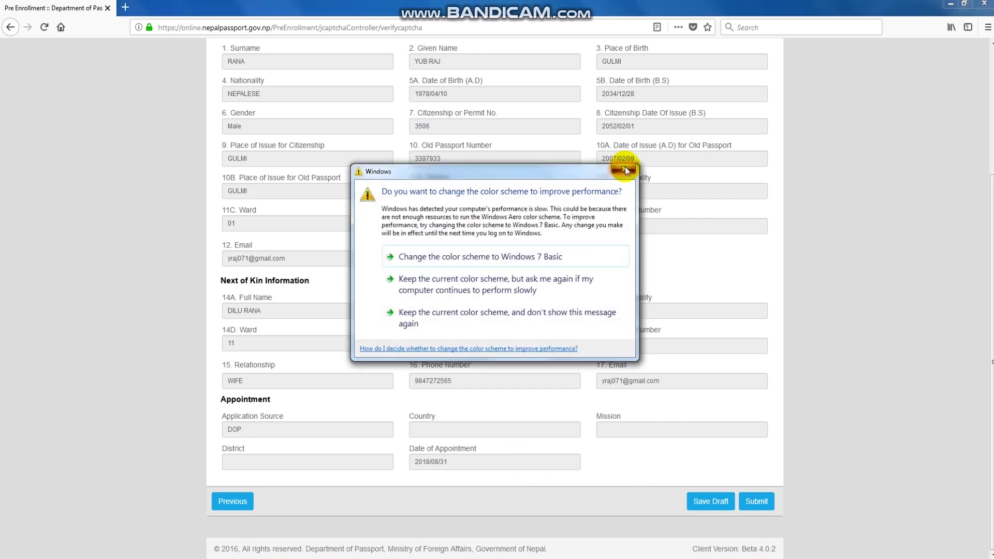
{"action": "left_click", "coordinate": [625, 169]}
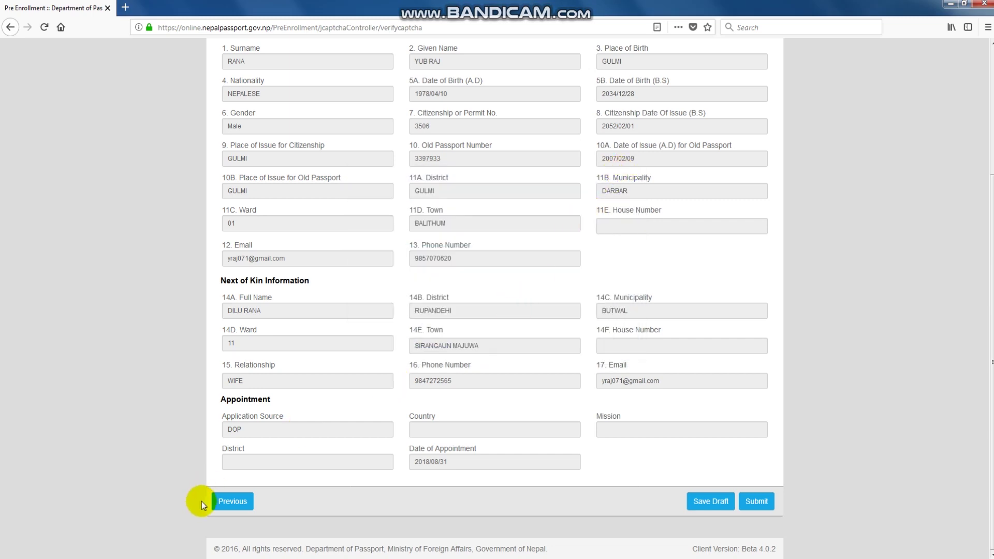